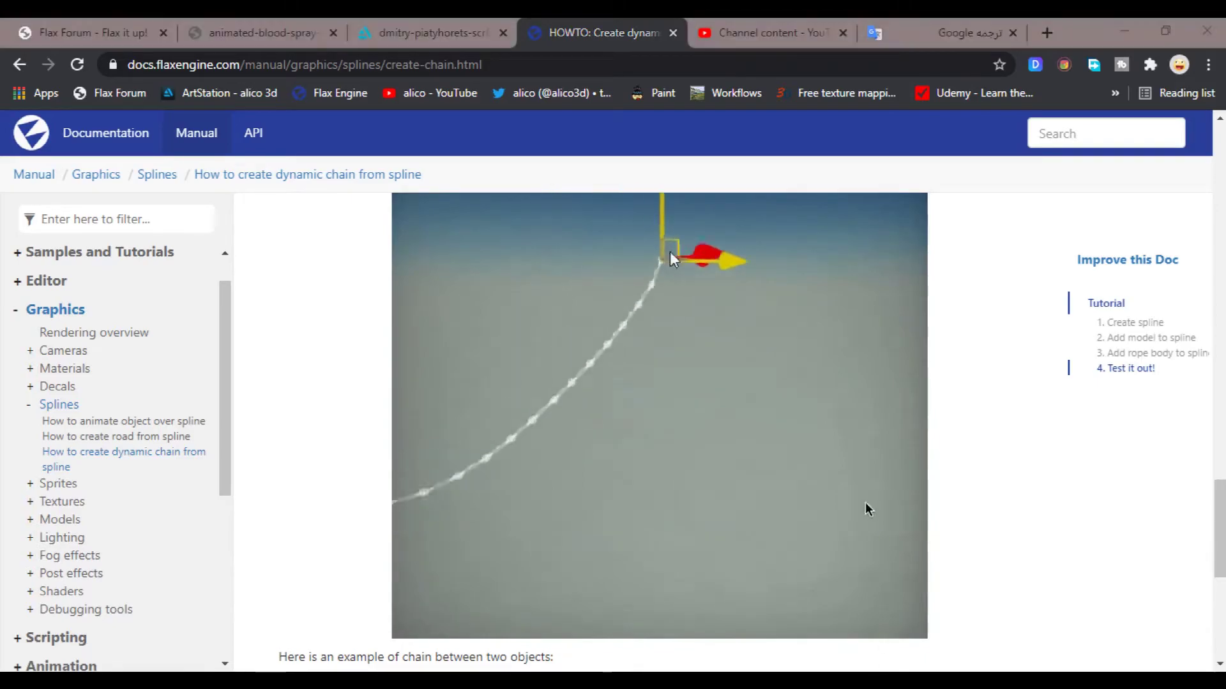
Step: Switch to Flax Editor, run the game, and examine how the existing spline chain moves in the game and editor views
right_click_drag(736, 285, 739, 297)
left_click(41, 321)
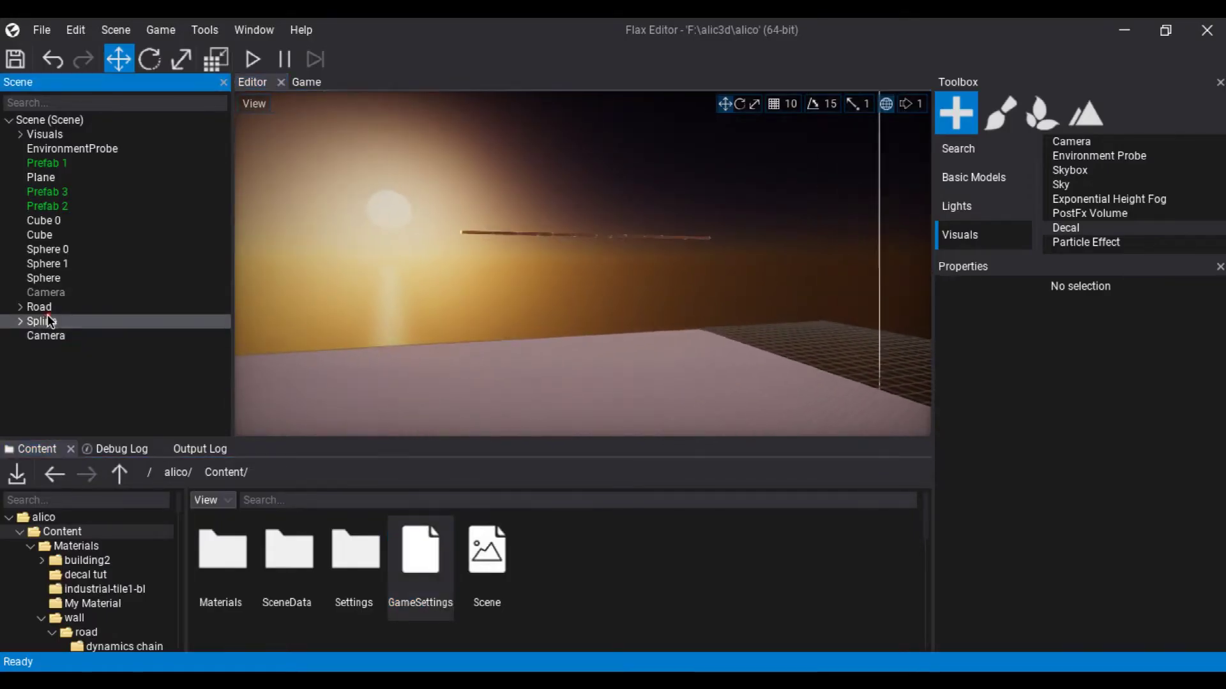
right_click_drag(424, 316, 424, 310)
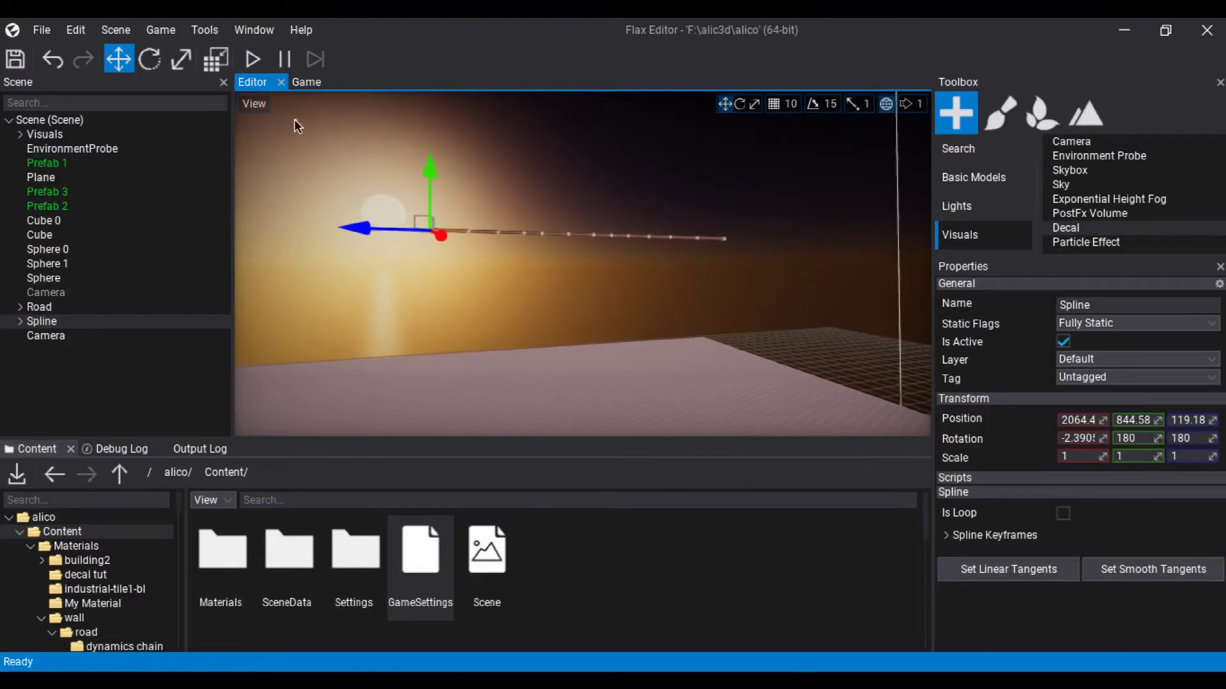
left_click(300, 82)
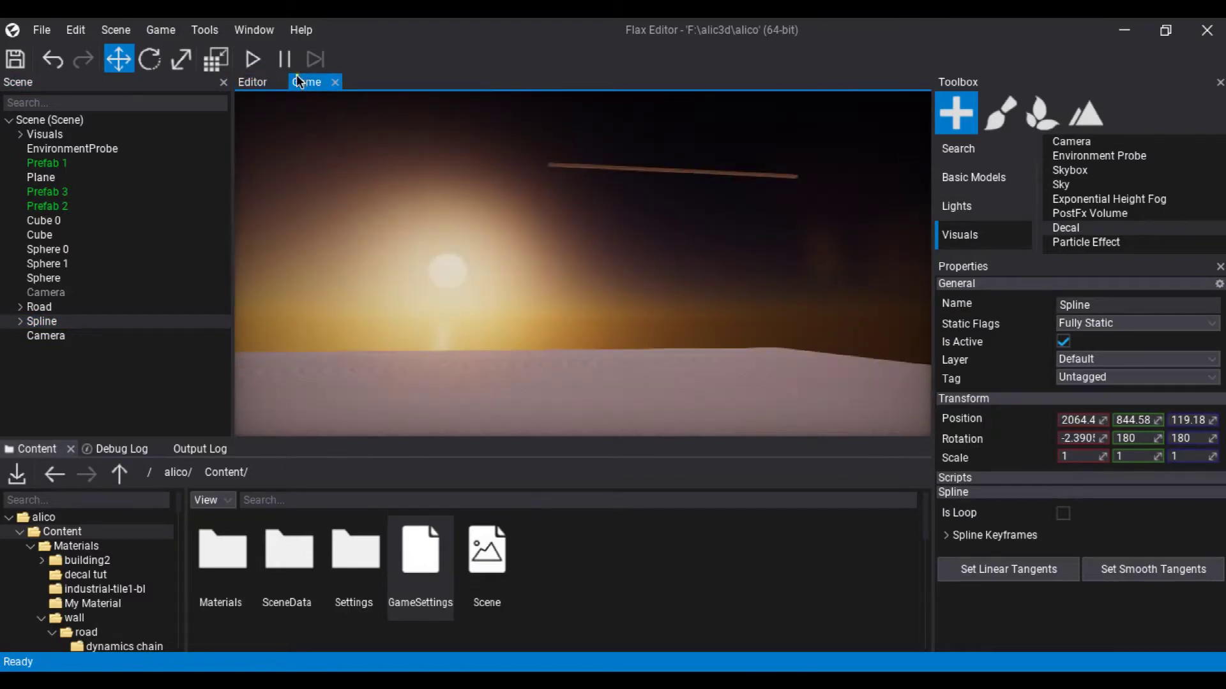
left_click(256, 59)
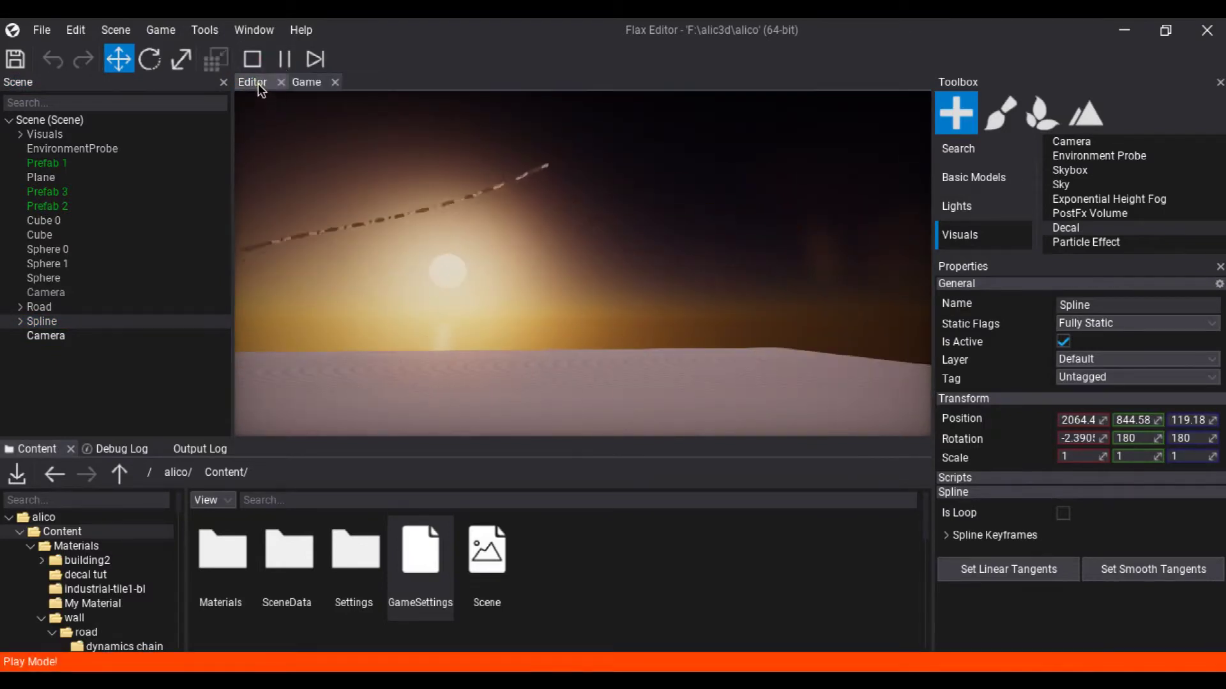
left_click(258, 83)
right_click_drag(469, 235, 461, 205)
left_click(460, 206)
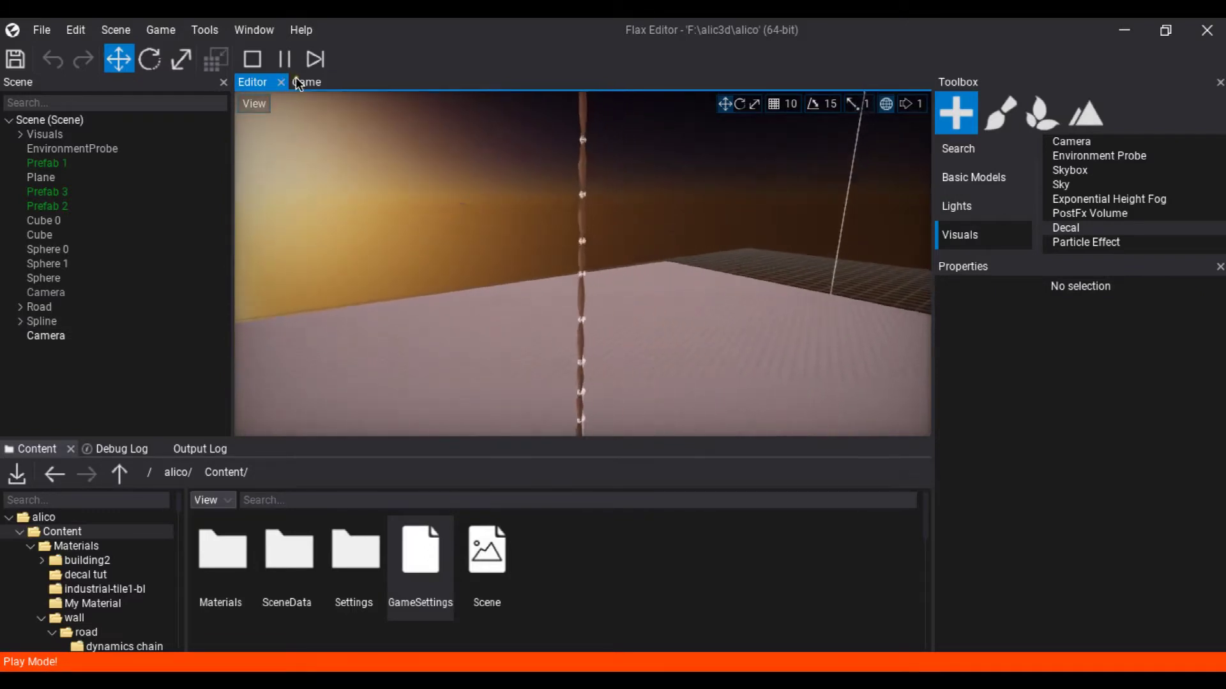
Step: Replay the chain simulation from the start in the game view and stop it
left_click(302, 82)
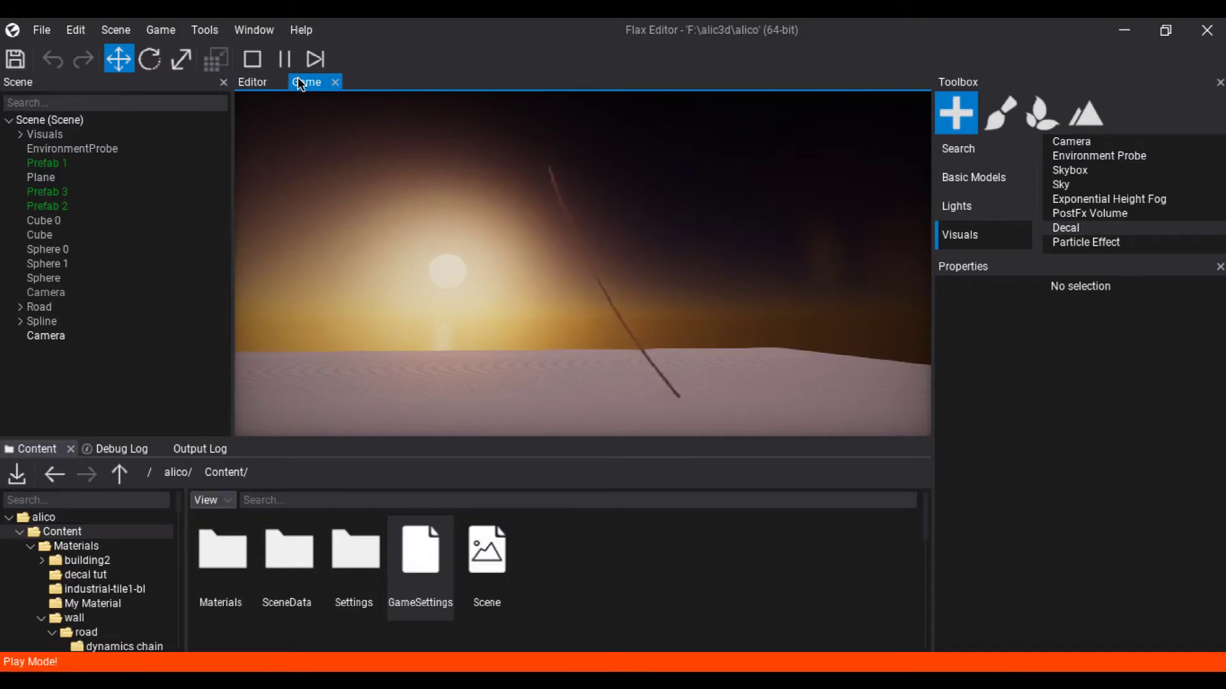
left_click(259, 57)
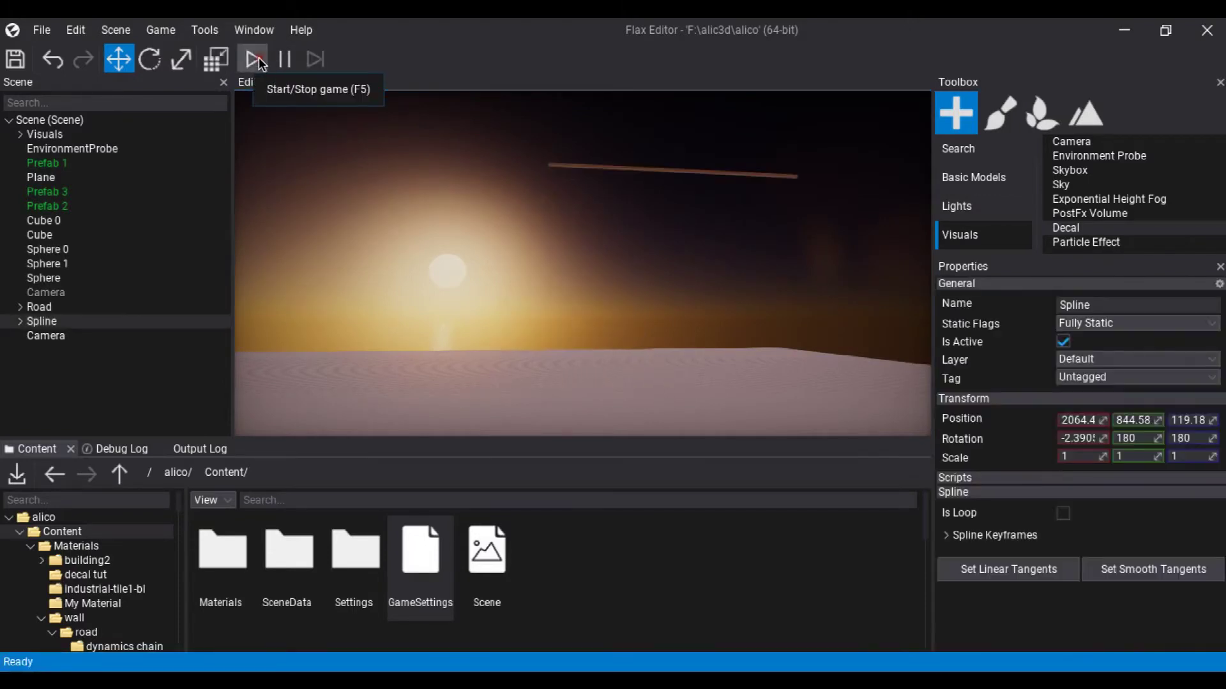
left_click(258, 57)
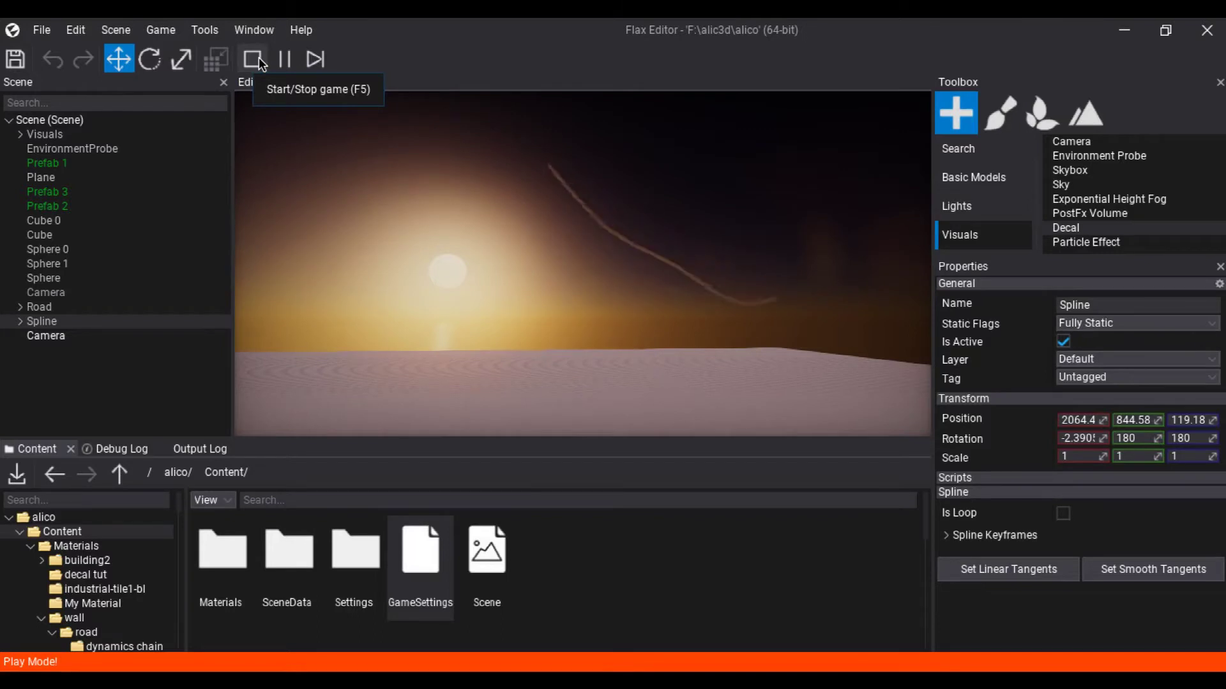
left_click(258, 57)
Step: Delete the existing Spline actor from the scene and save the scene
left_click(86, 321)
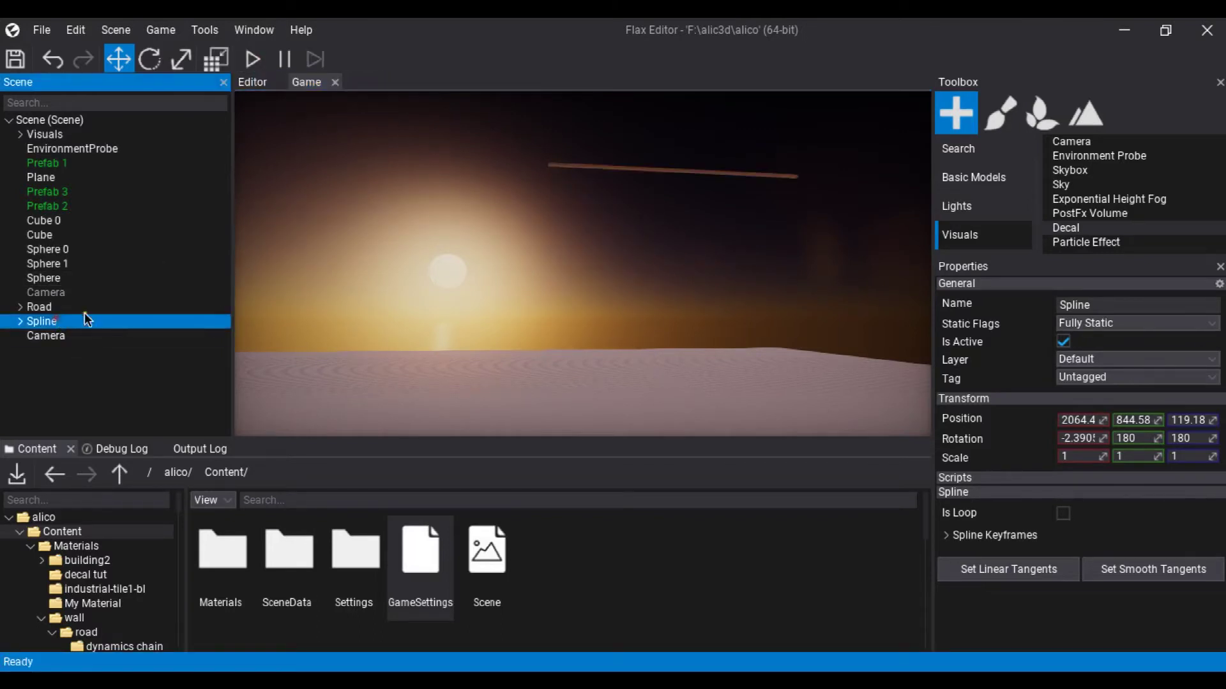
key("Delete")
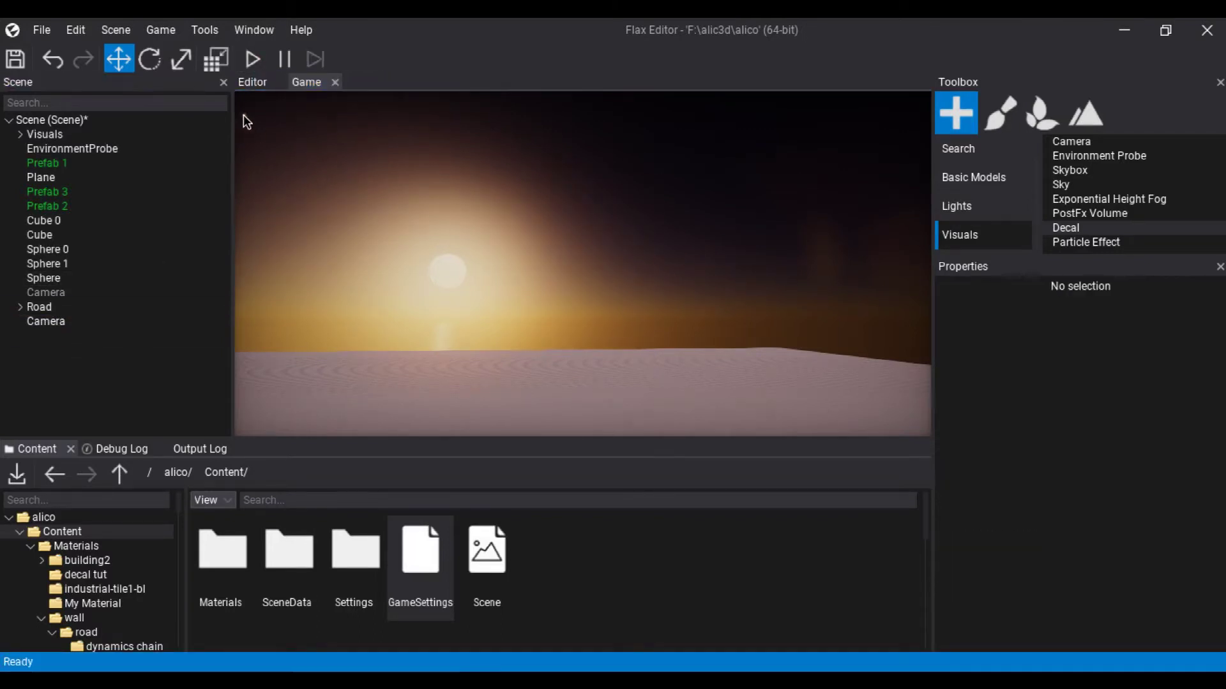
left_click(250, 81)
left_click(15, 58)
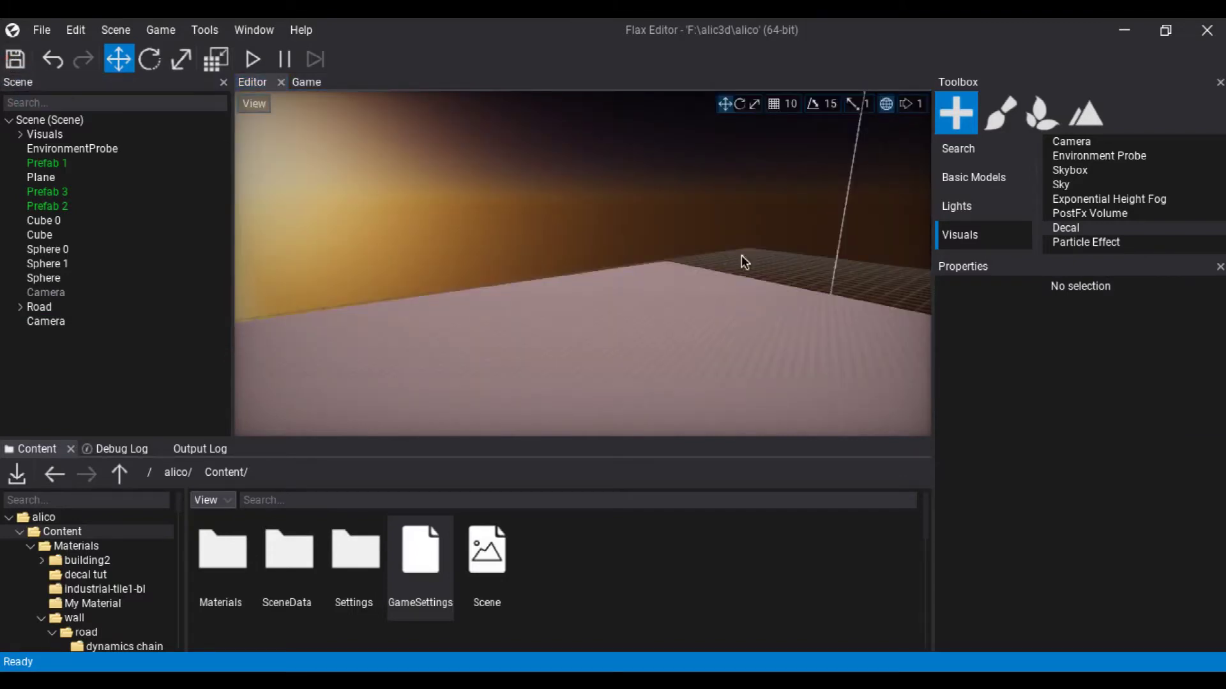
left_click(1074, 223)
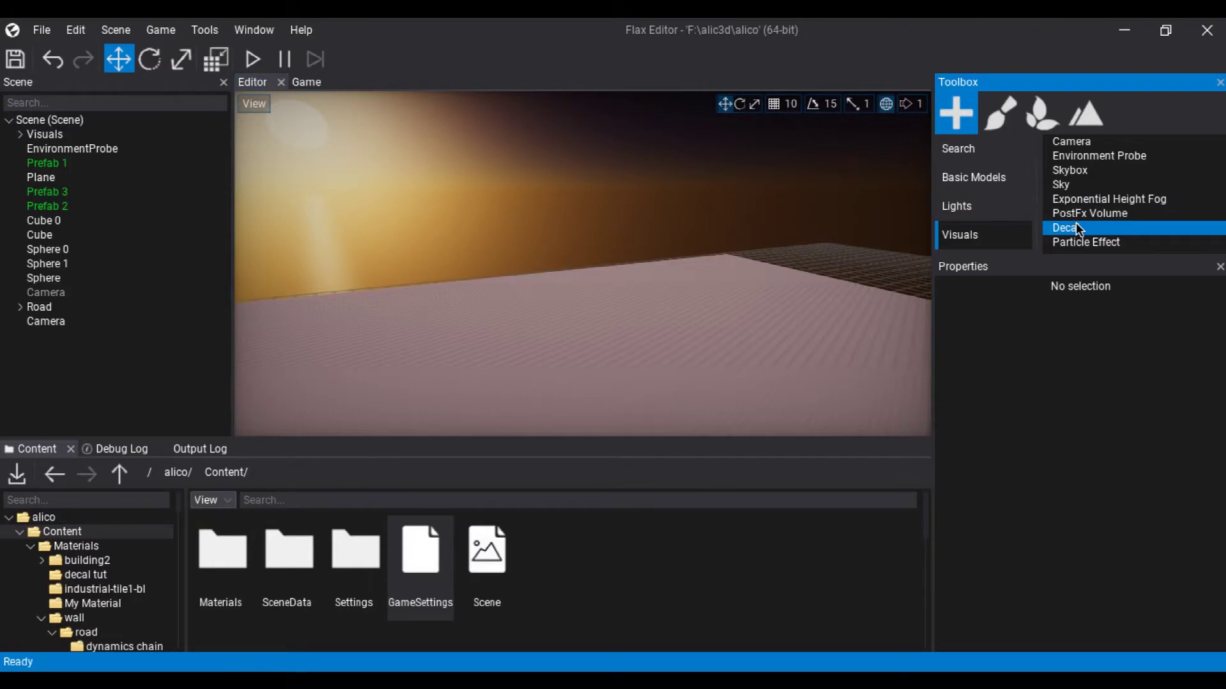
double_click(240, 561)
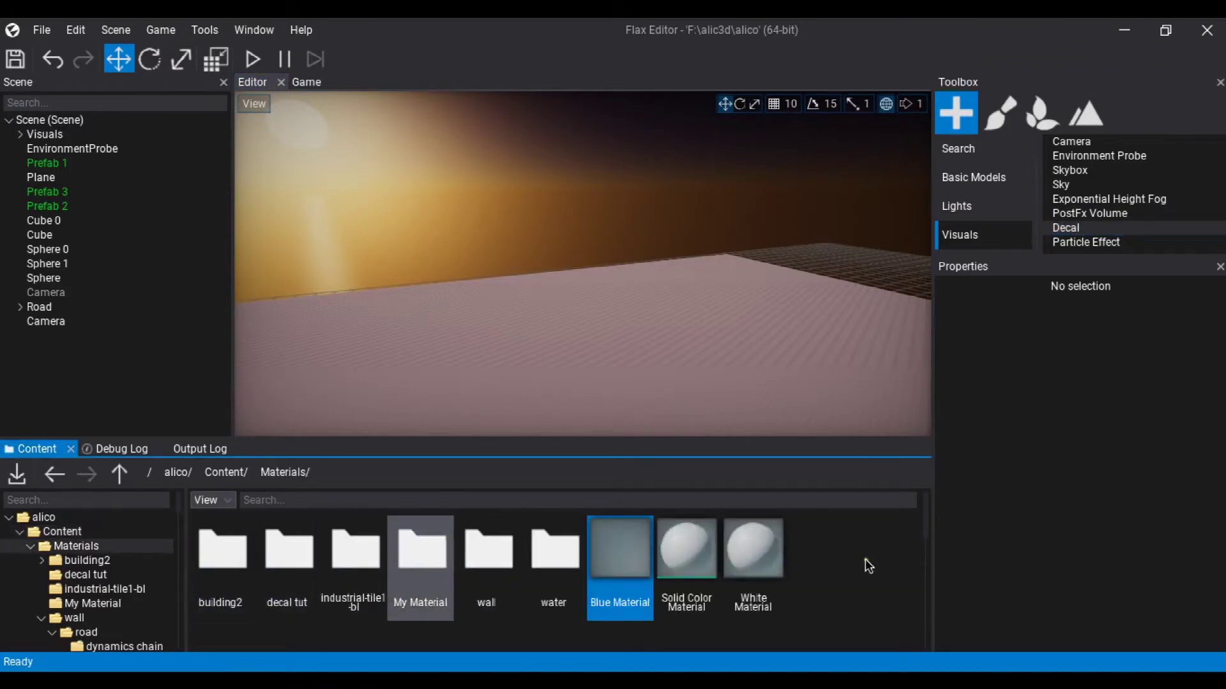
left_click(228, 473)
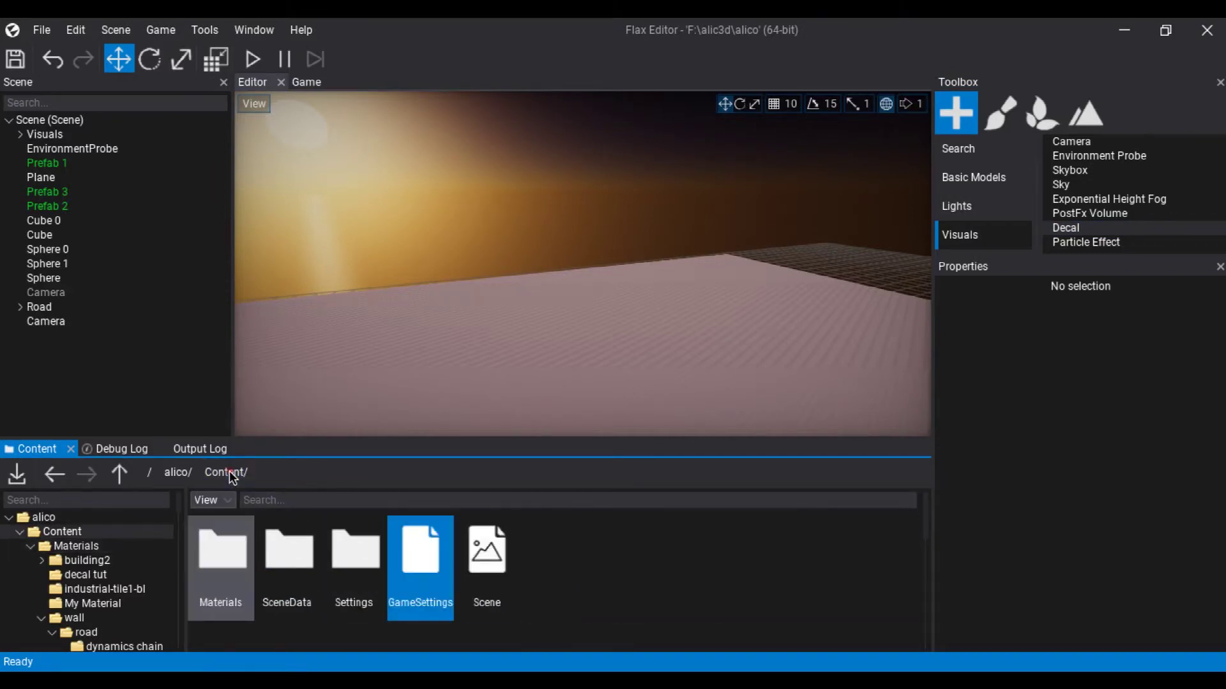
Step: Place a new Spline actor above the plane and raise it to a Y position of about 527
left_click(1098, 227)
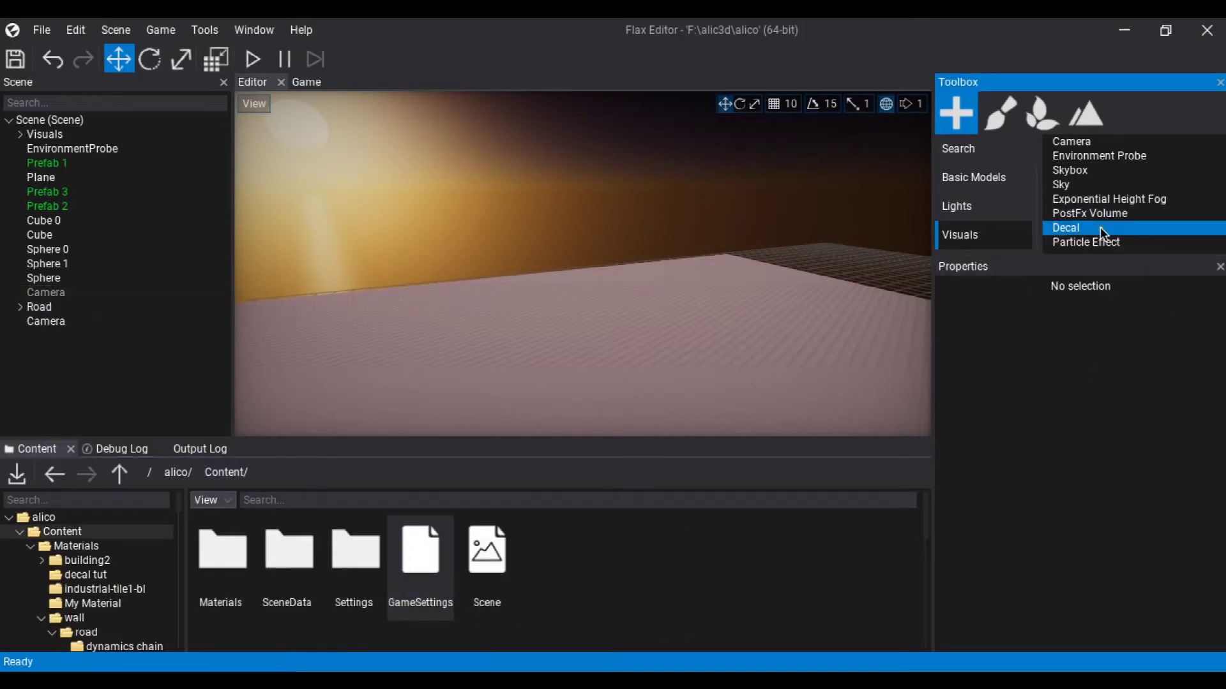
scroll(961, 242, "down", 3)
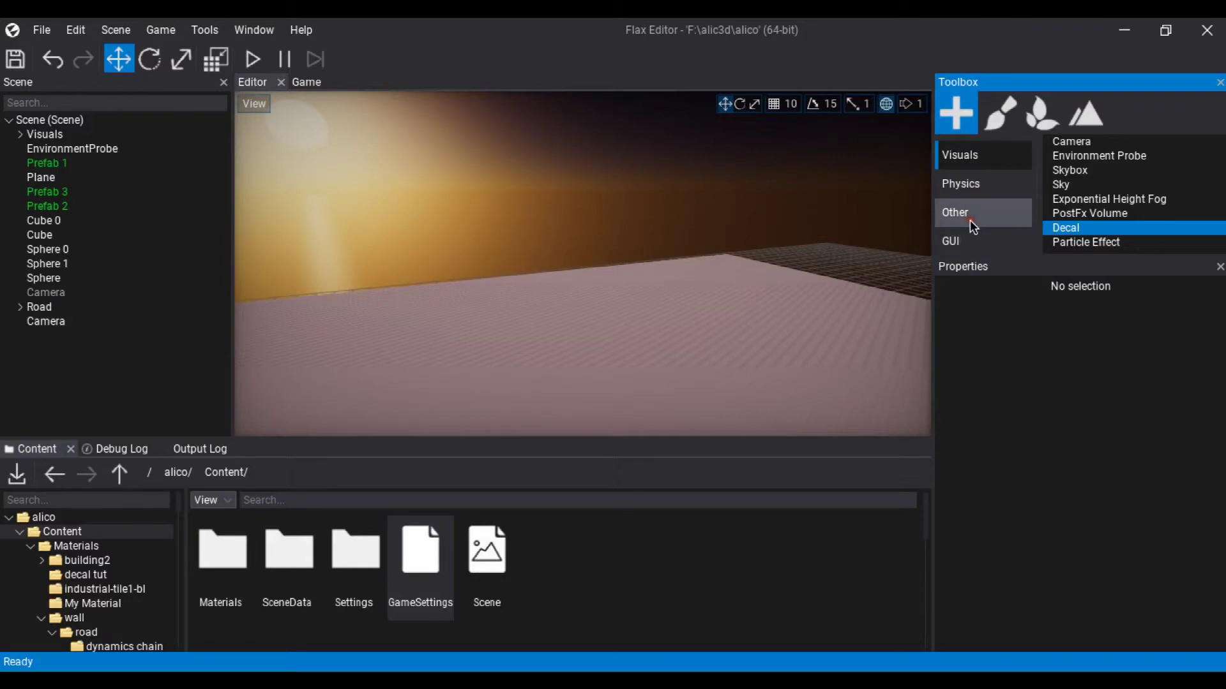
left_click(968, 217)
scroll(1085, 243, "down", 2)
left_click_drag(1085, 244, 554, 327)
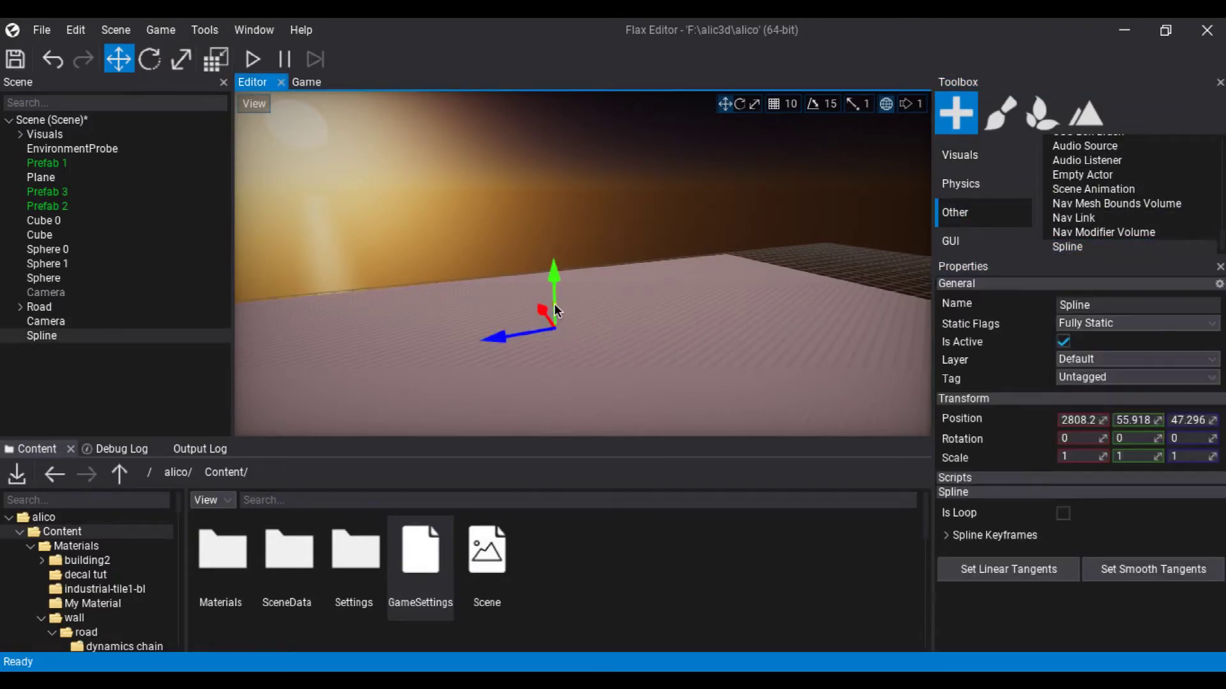
left_click_drag(557, 271, 561, 166)
Step: Extend the far end of the new spline along the Z axis by adding two points in line
right_click_drag(561, 167, 613, 358)
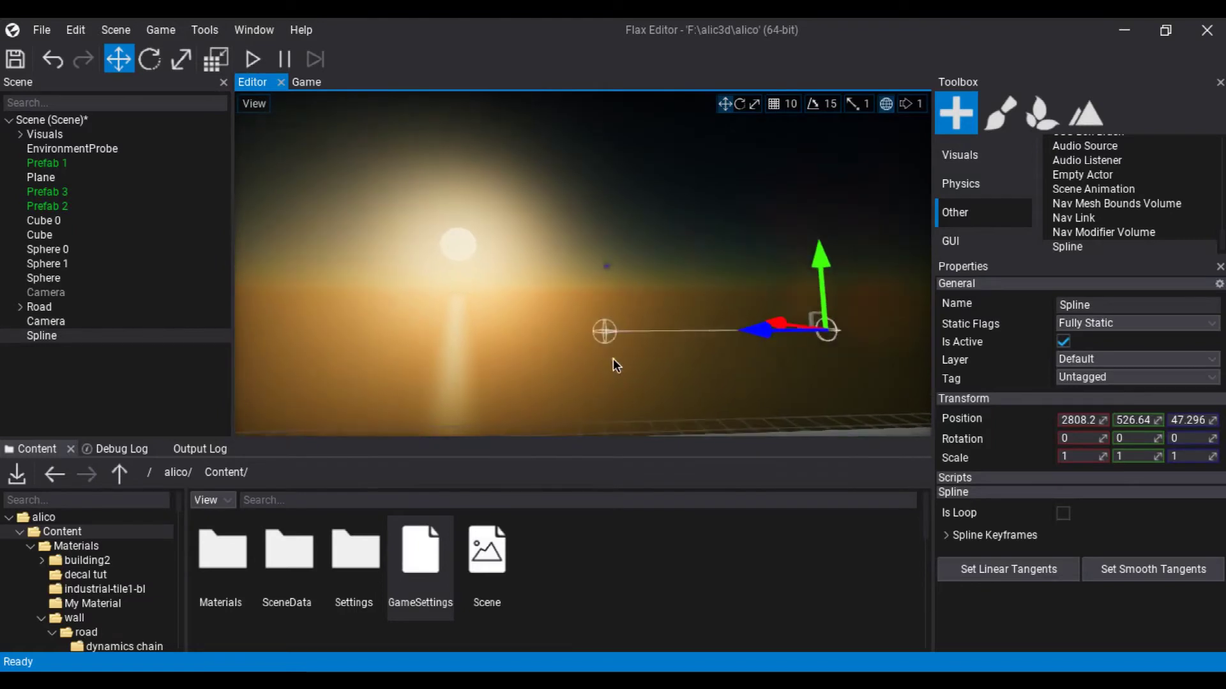
left_click(605, 333)
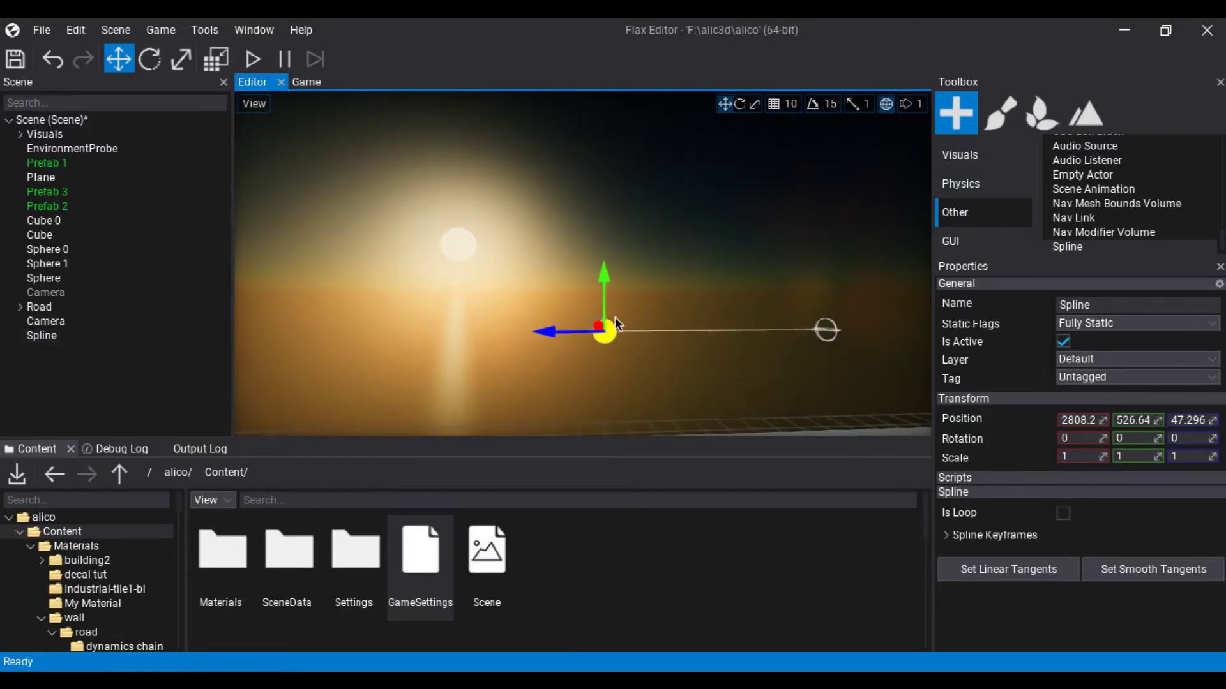
left_click_drag(551, 330, 345, 328, "shift")
right_click_drag(424, 309, 475, 300)
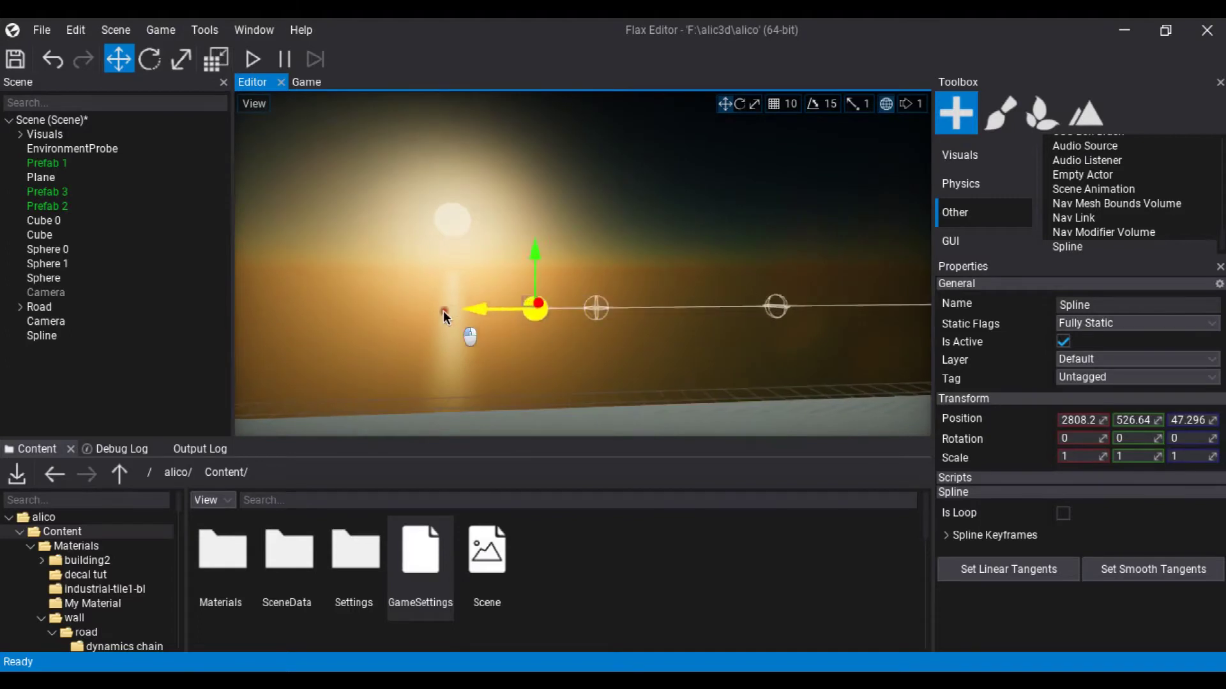
left_click_drag(443, 310, 221, 310, "shift")
right_click_drag(345, 301, 462, 312)
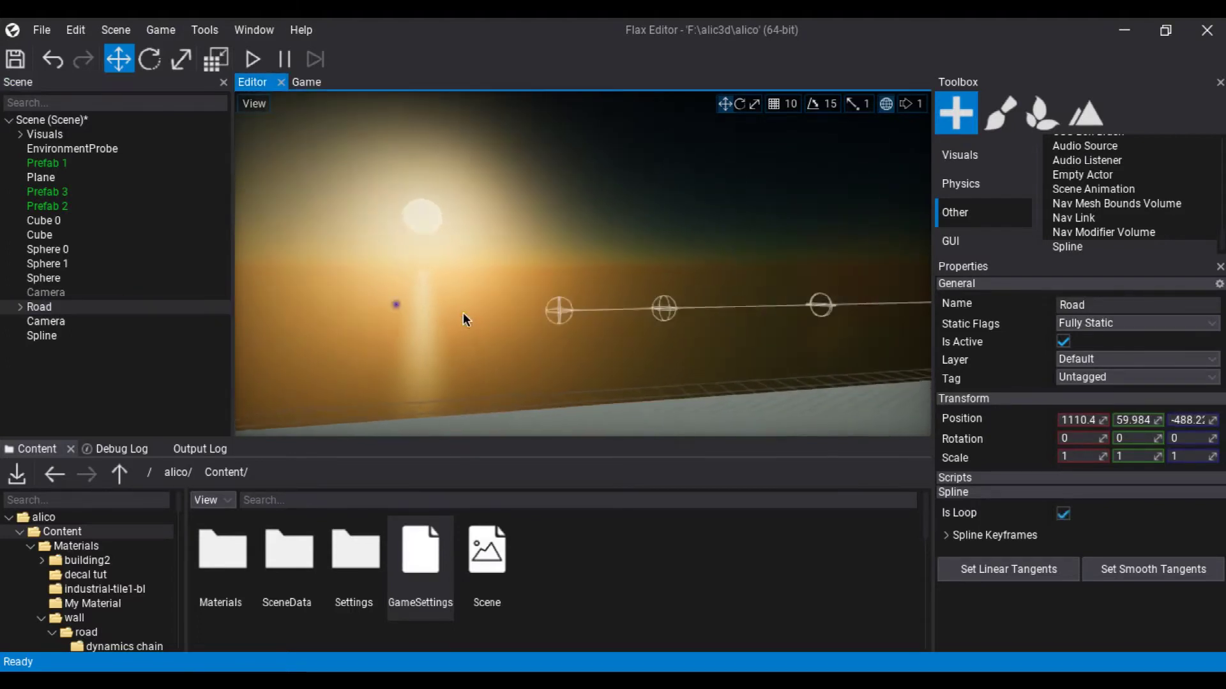
Step: Lengthen the straight spline from its last point with more evenly spaced points along the Z axis
left_click(559, 311)
left_click_drag(474, 308, 300, 313)
key("a")
right_click_drag(405, 314, 408, 317)
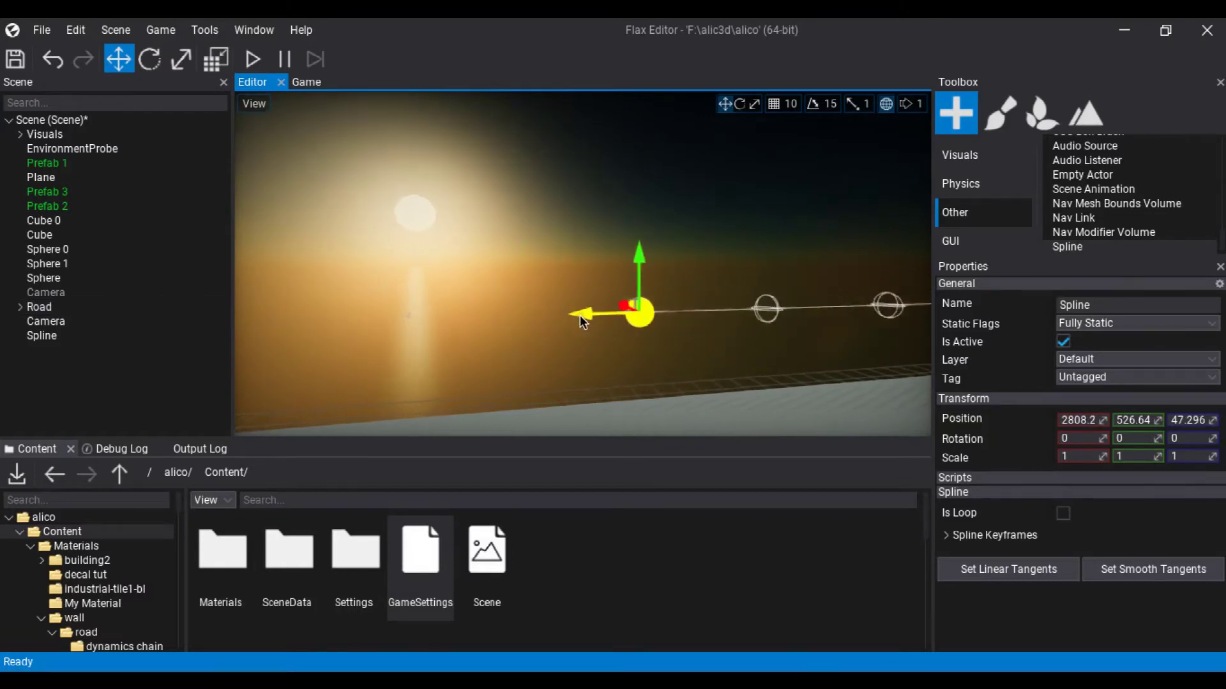
left_click_drag(580, 316, 269, 319, "shift")
key("a")
right_click_drag(415, 313, 417, 313)
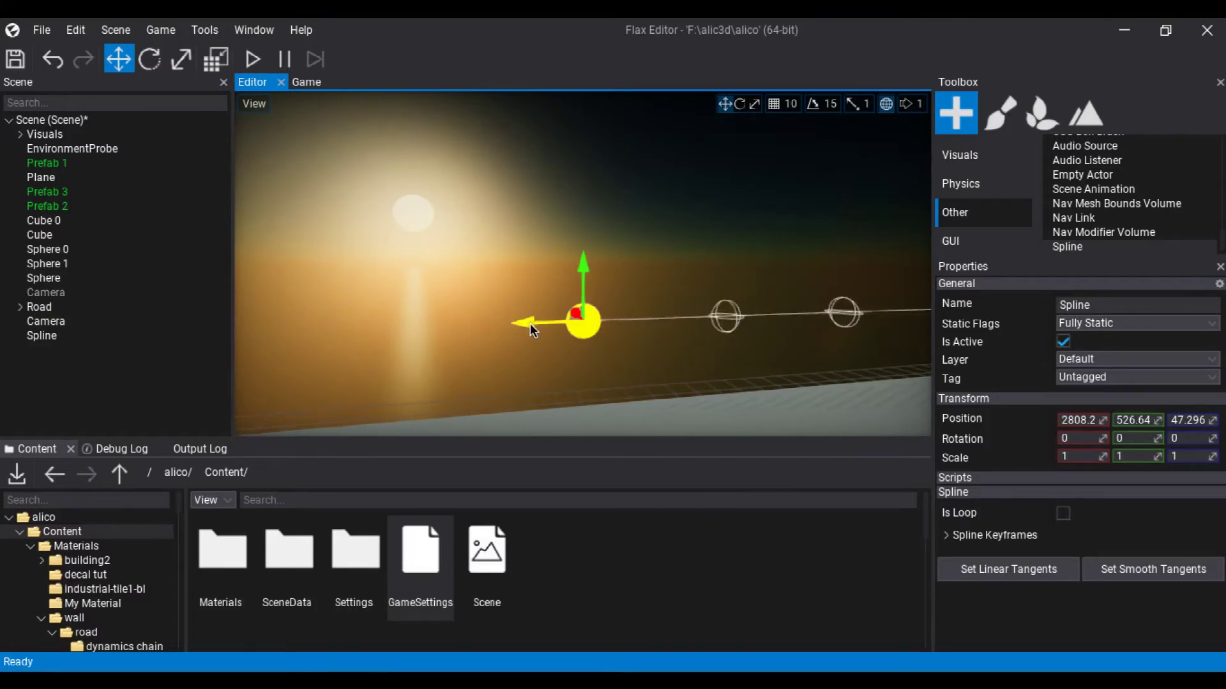
left_click_drag(530, 323, 351, 321, "shift")
key("ctrl+z")
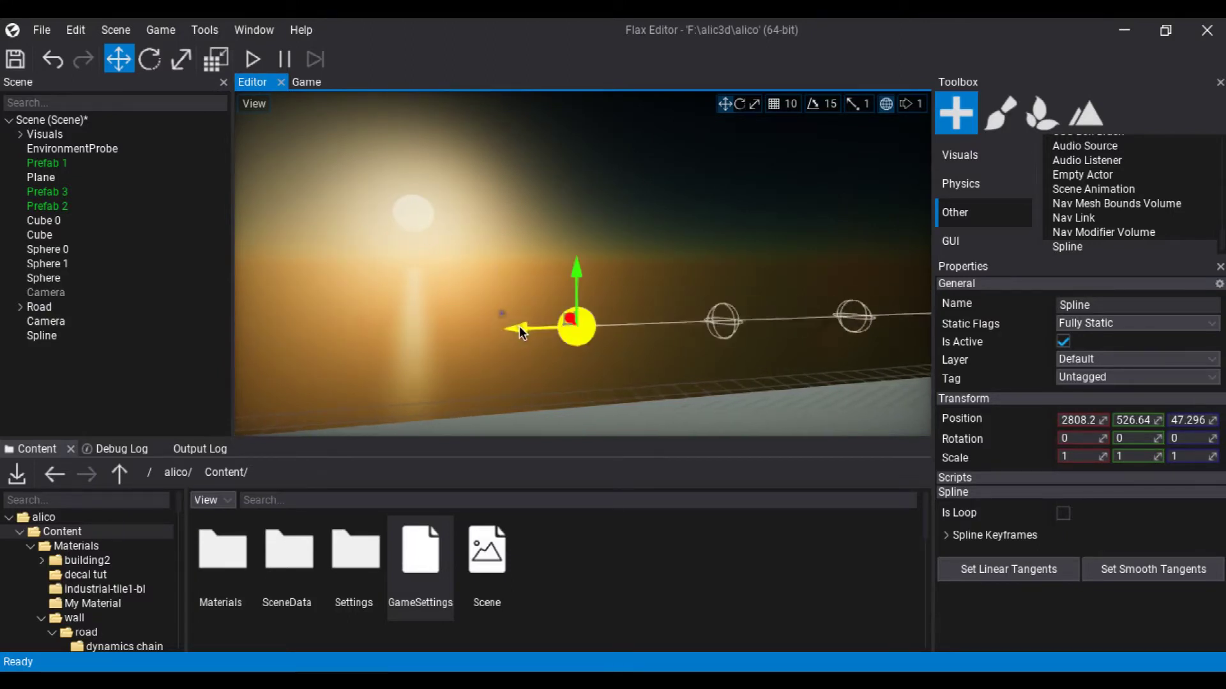
left_click_drag(520, 326, 383, 329, "shift")
right_click_drag(383, 329, 391, 328)
key("a")
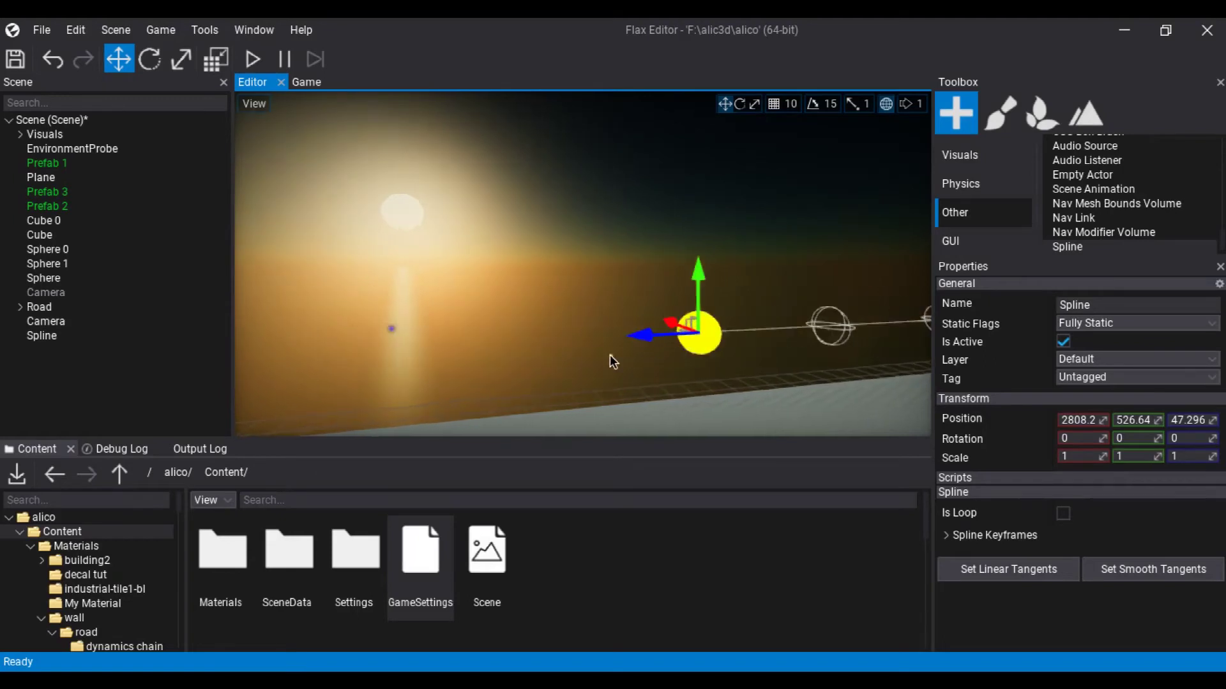
Step: Complete the long straight row of spline points along the Z axis and deselect the spline
left_click_drag(639, 342, 266, 374, "shift")
right_click_drag(420, 341, 420, 342)
key("s")
key("w")
right_click_drag(577, 332, 579, 335)
left_click_drag(597, 316, 289, 313, "shift")
key("a")
right_click_drag(408, 297, 411, 298)
left_click_drag(611, 308, 283, 311, "shift")
left_click(604, 224)
key("s")
right_click_drag(604, 224, 605, 225)
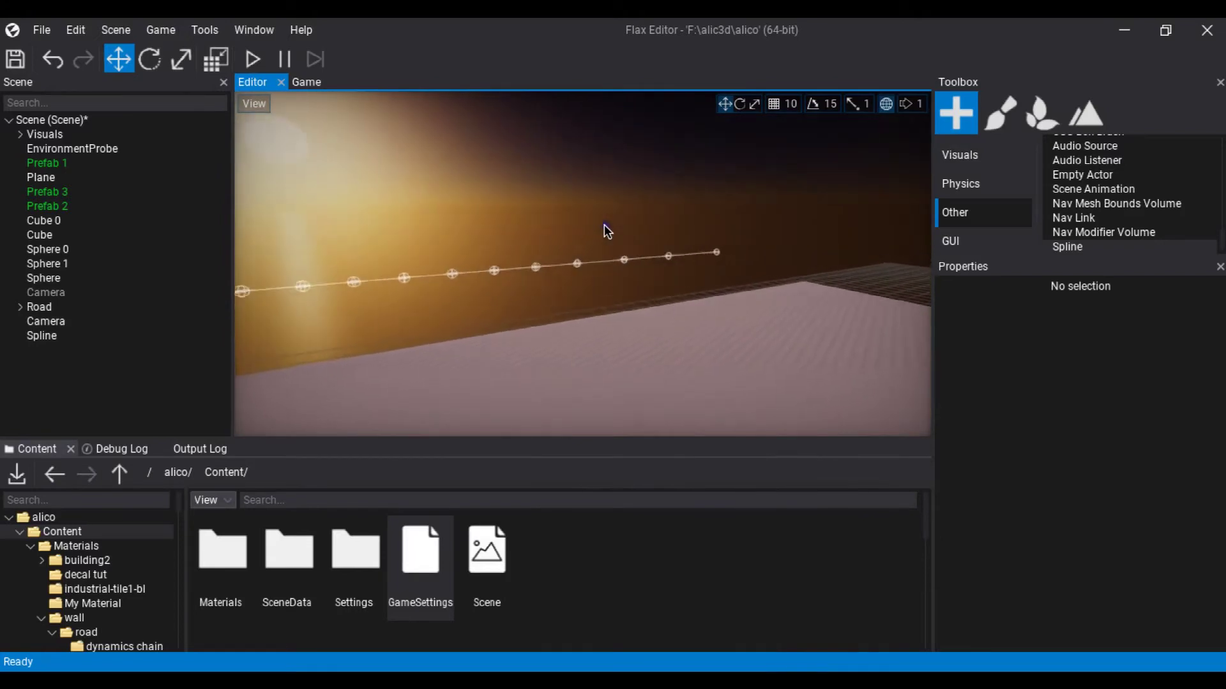
Step: Add a spline model to the new spline and assign SimpleBox as its model
left_click(108, 337)
right_click(202, 363)
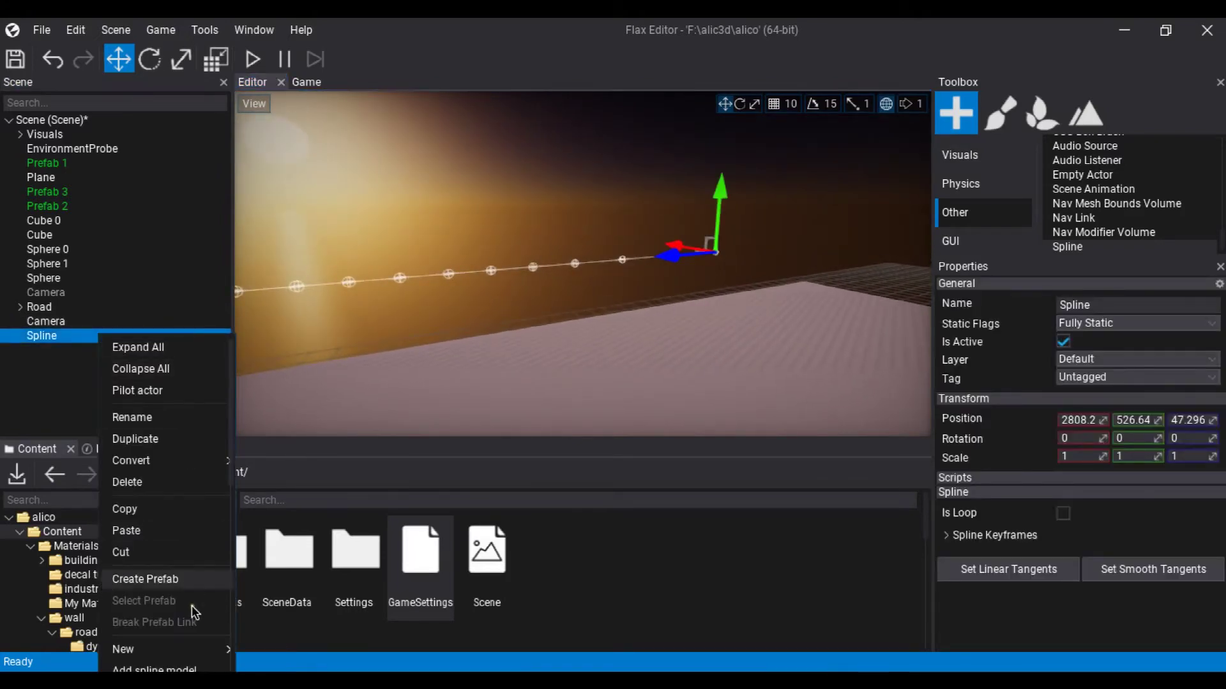
left_click(204, 664)
scroll(1095, 511, "down", 2)
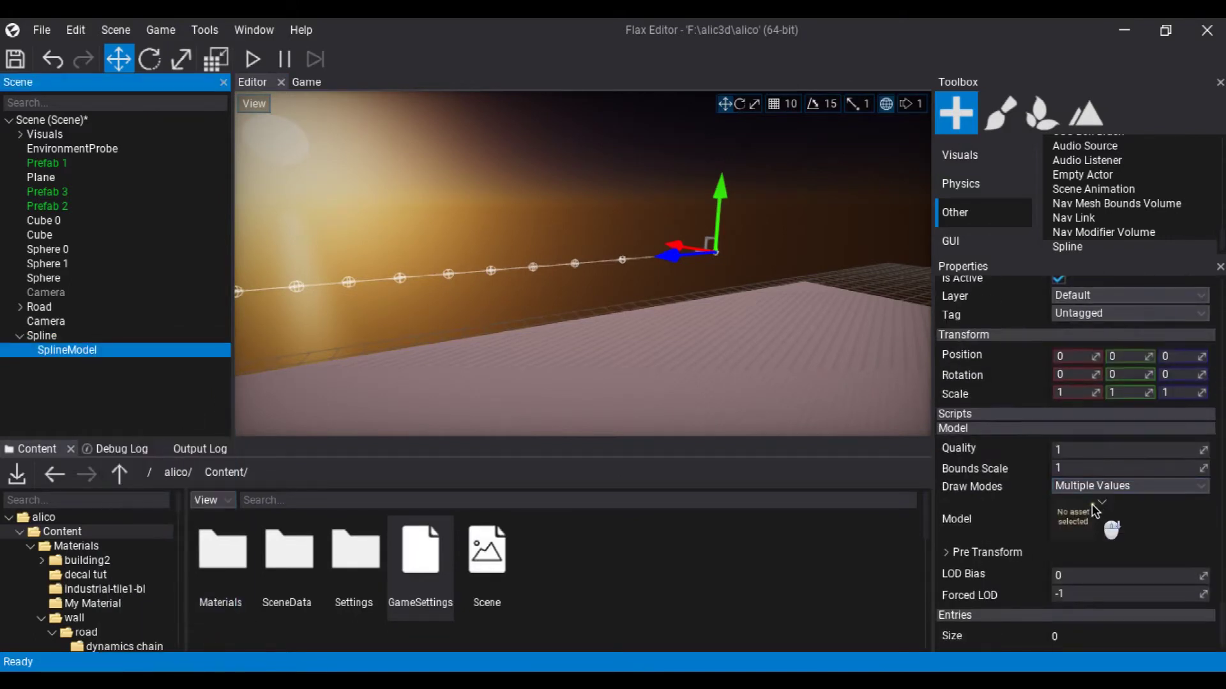
left_click(1104, 507)
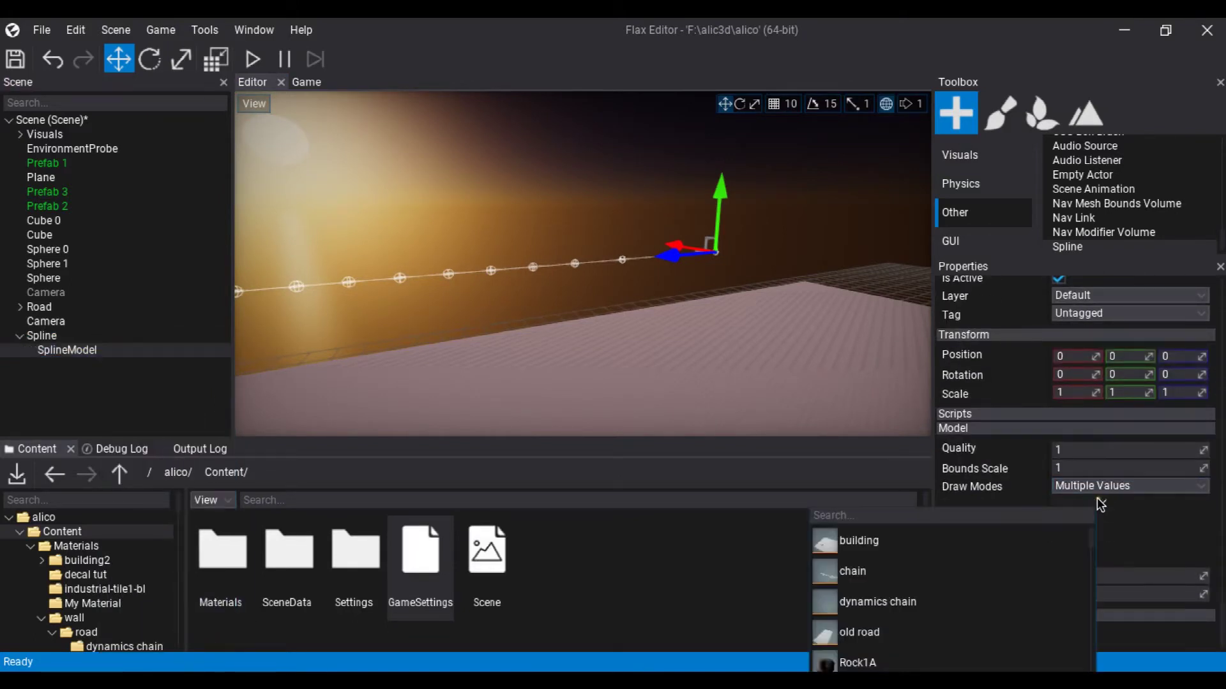
type("box")
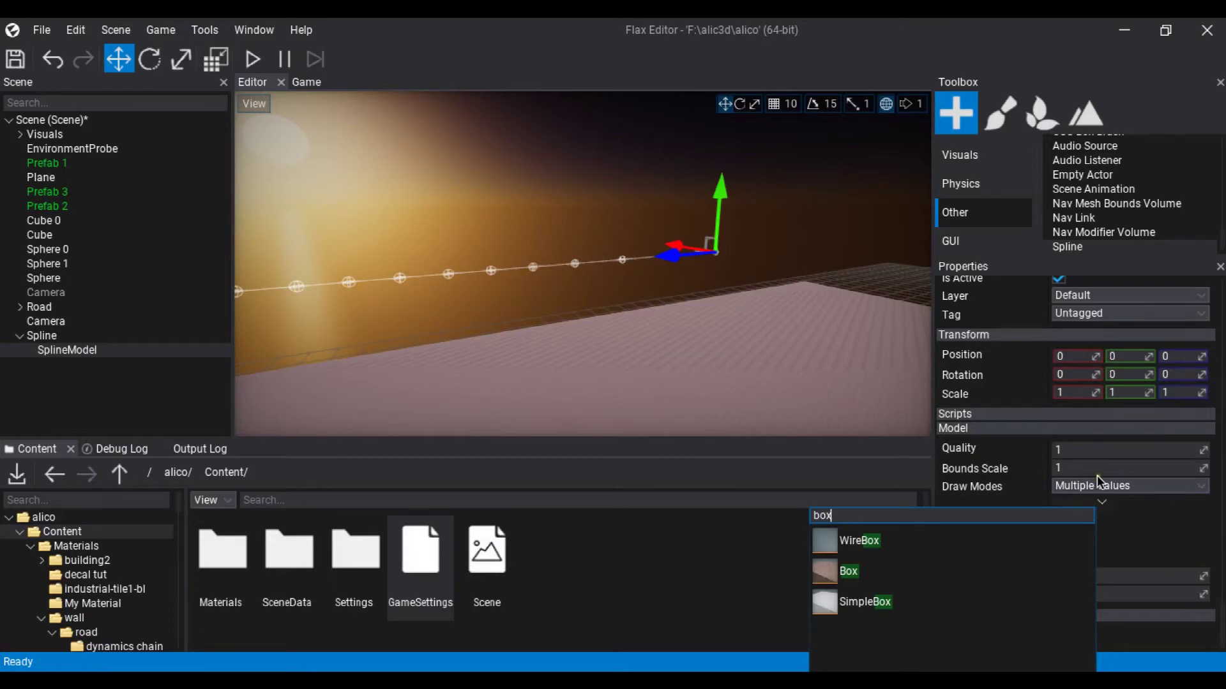
left_click(923, 606)
right_click_drag(739, 348, 627, 310)
key("w")
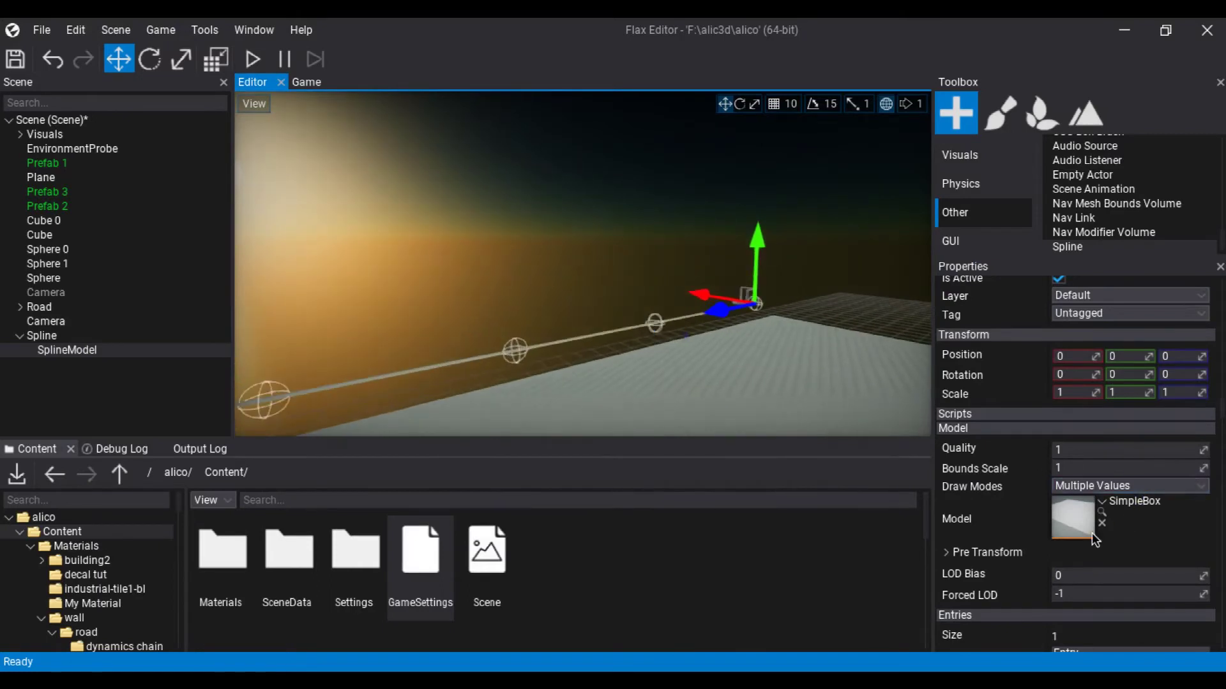
Step: Try a Pre Transform X scale of 30 on the spline model and settle on 20
scroll(1091, 533, "down", 1)
left_click(980, 518)
scroll(1124, 493, "down", 1)
left_click(1067, 536)
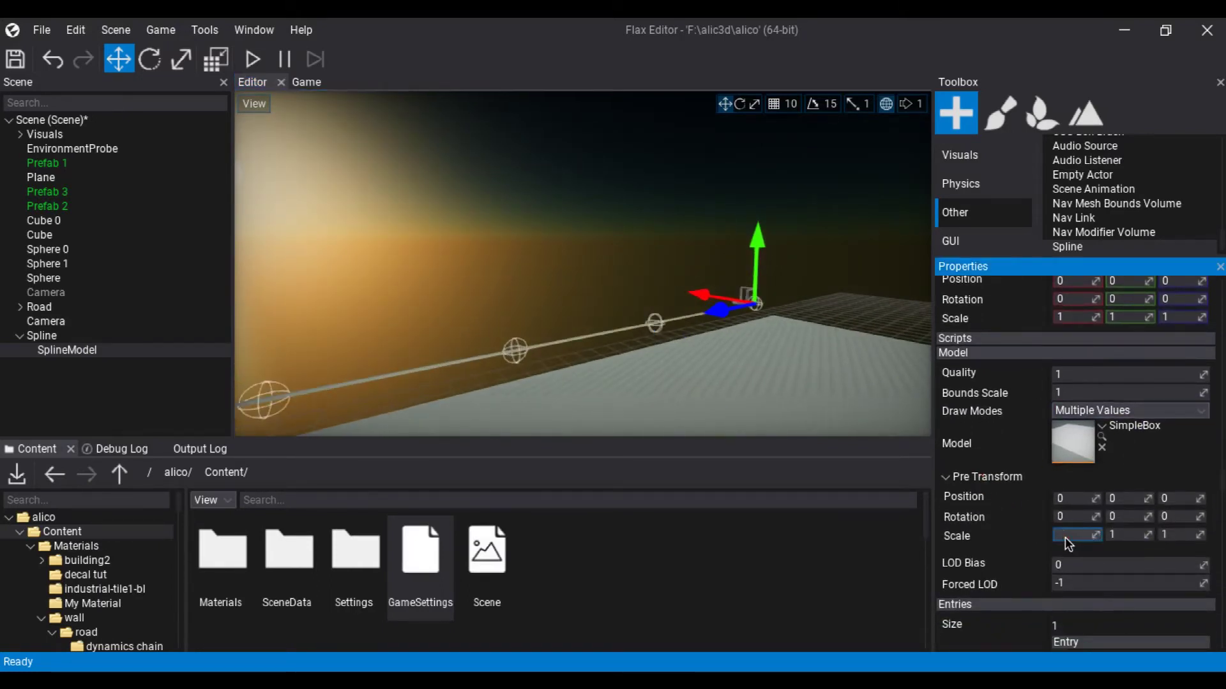
type("30")
key("Return")
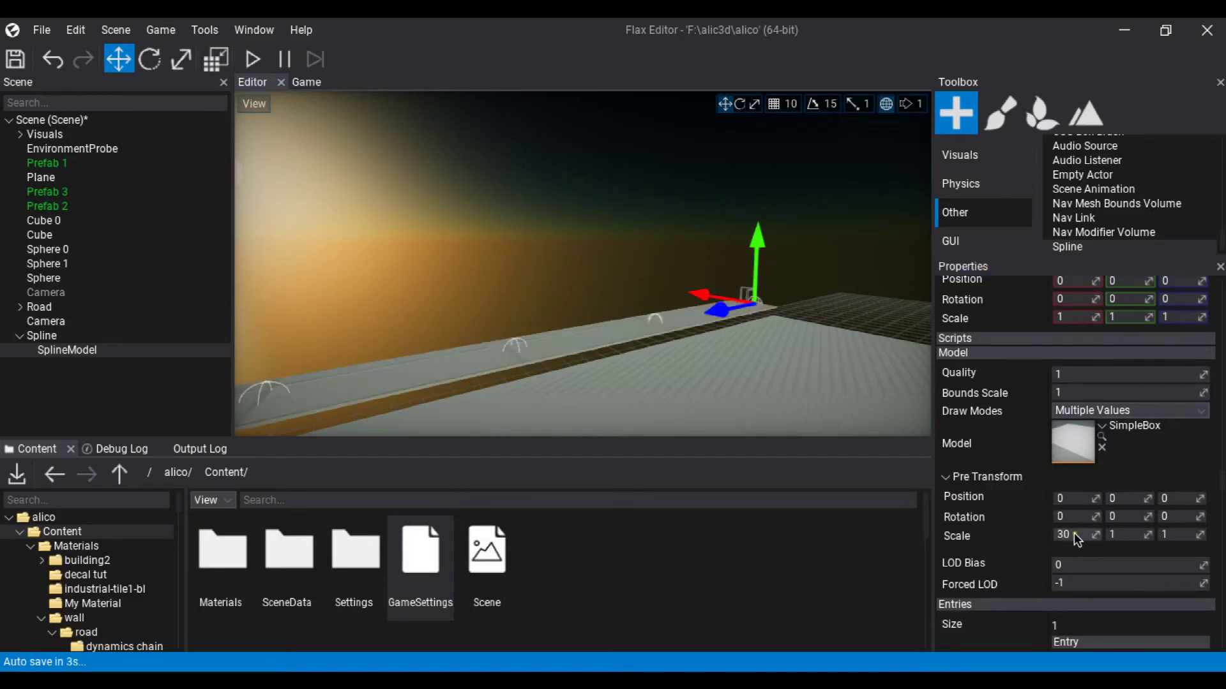
left_click(1074, 534)
key("BackSpace")
type("20")
key("Return")
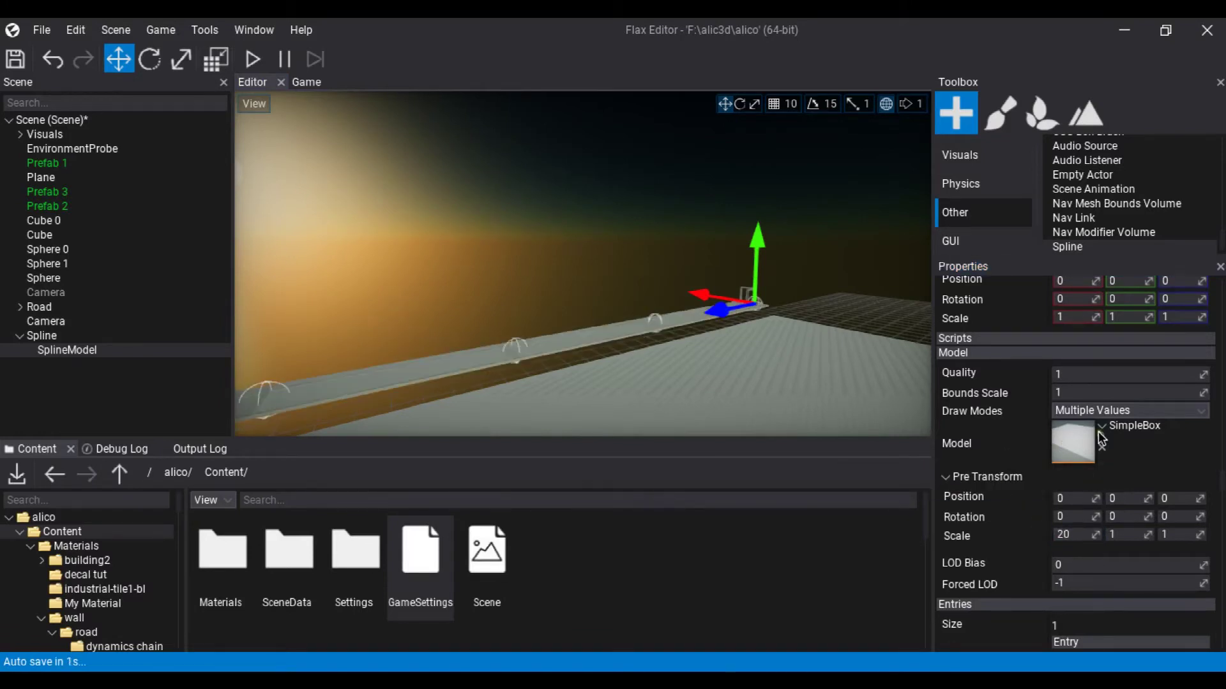
Step: Set the spline model's Pre Transform Y scale to 20 and save the scene
left_click(1128, 534)
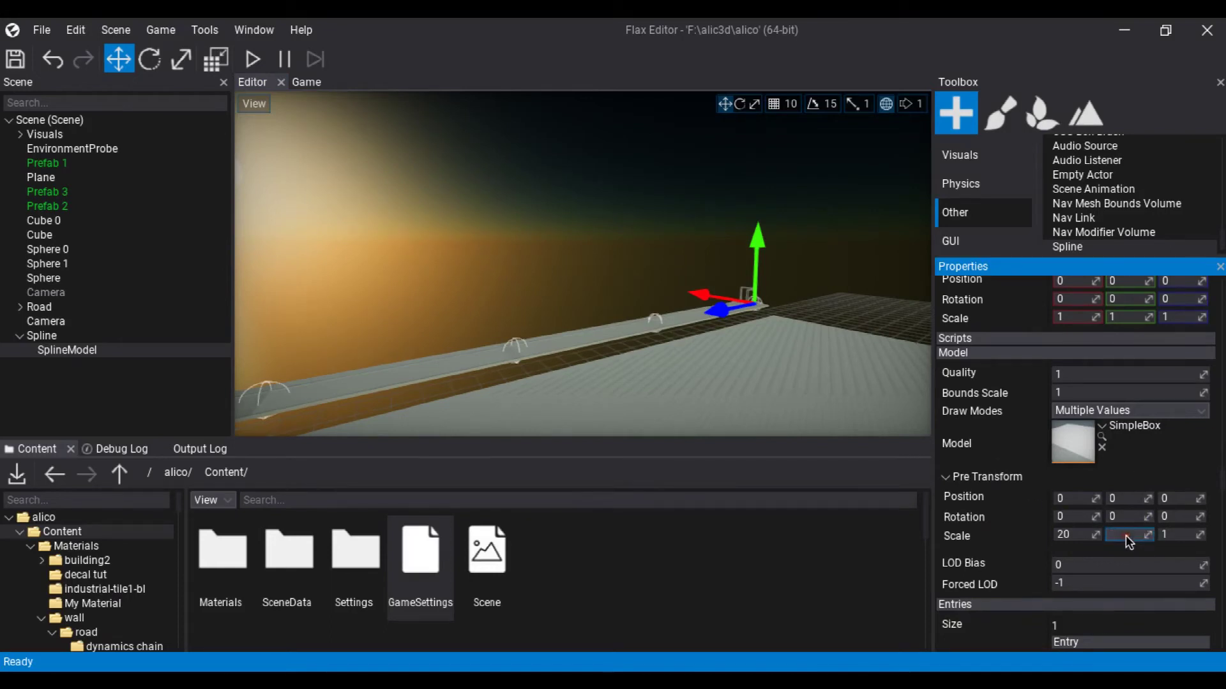
type("20")
key("Return")
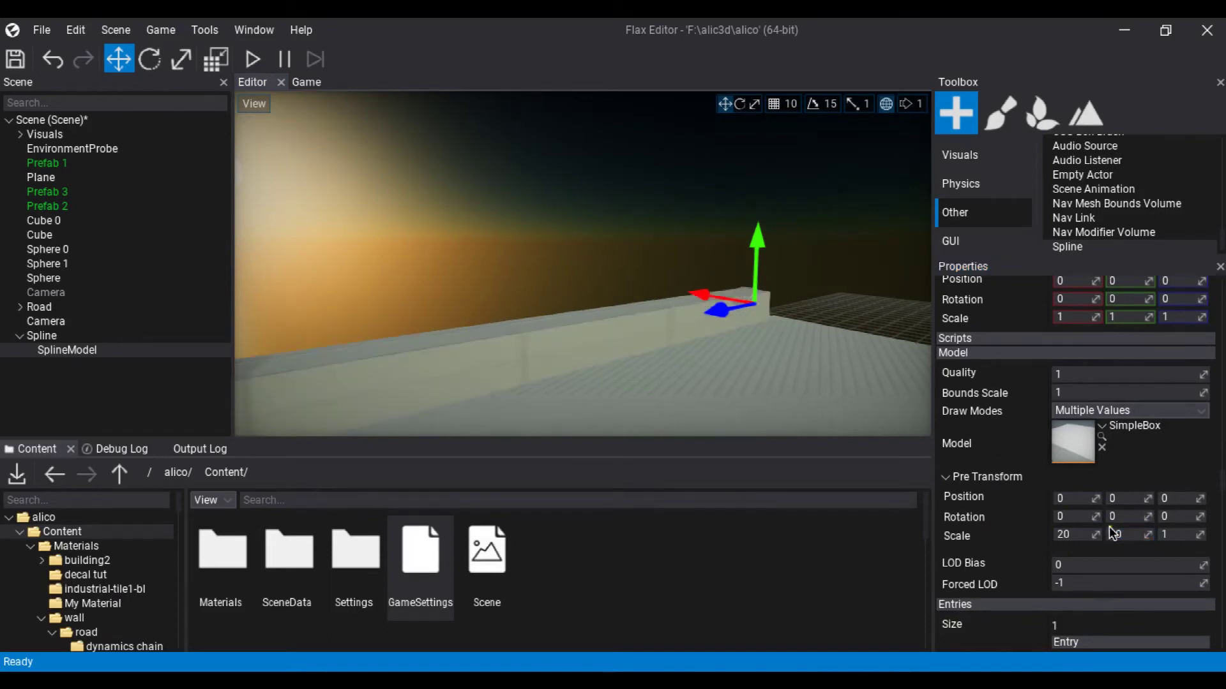
mouse_move(748, 241)
right_mouse_down()
mouse_move(769, 271)
mouse_move(726, 249)
right_mouse_up()
left_click(15, 59)
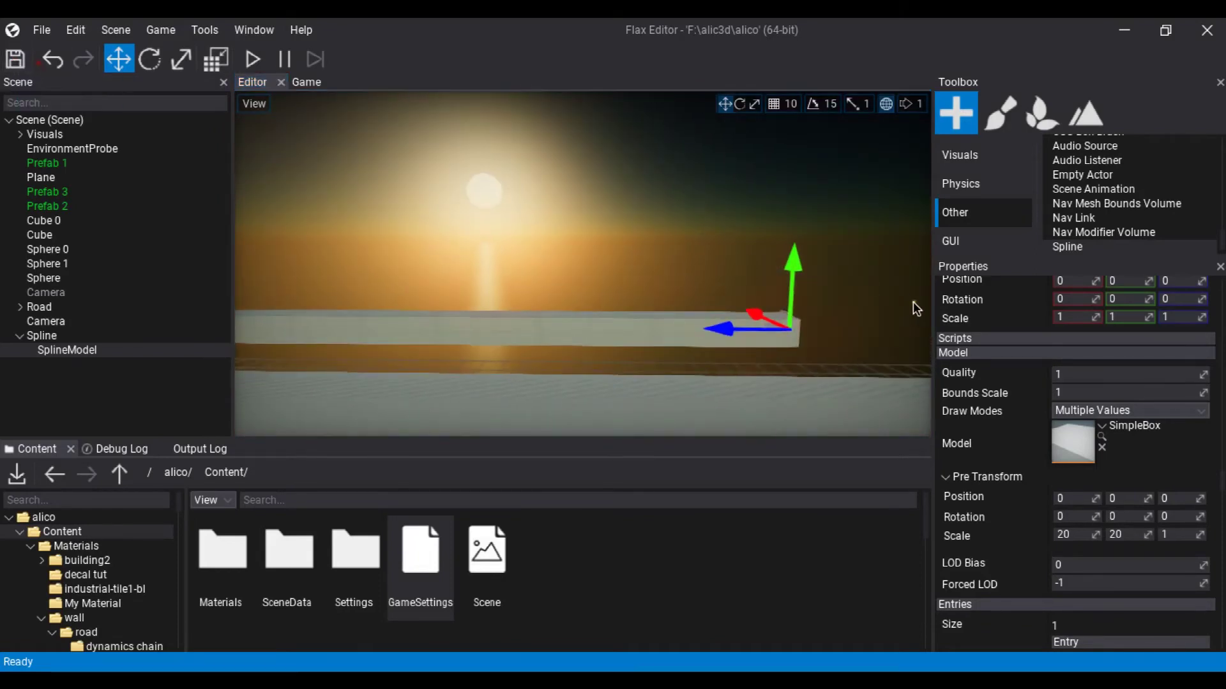
Step: Add a spline collider to the Spline actor and bring up its collider properties
left_click(80, 336)
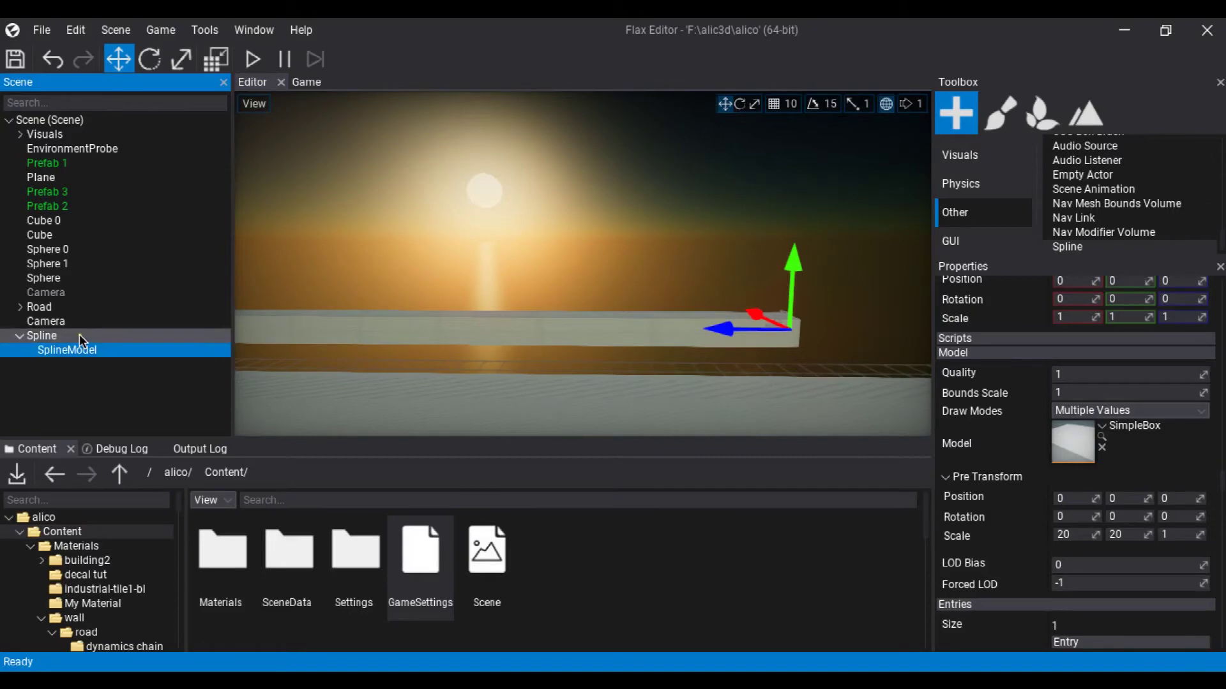
right_click(79, 335)
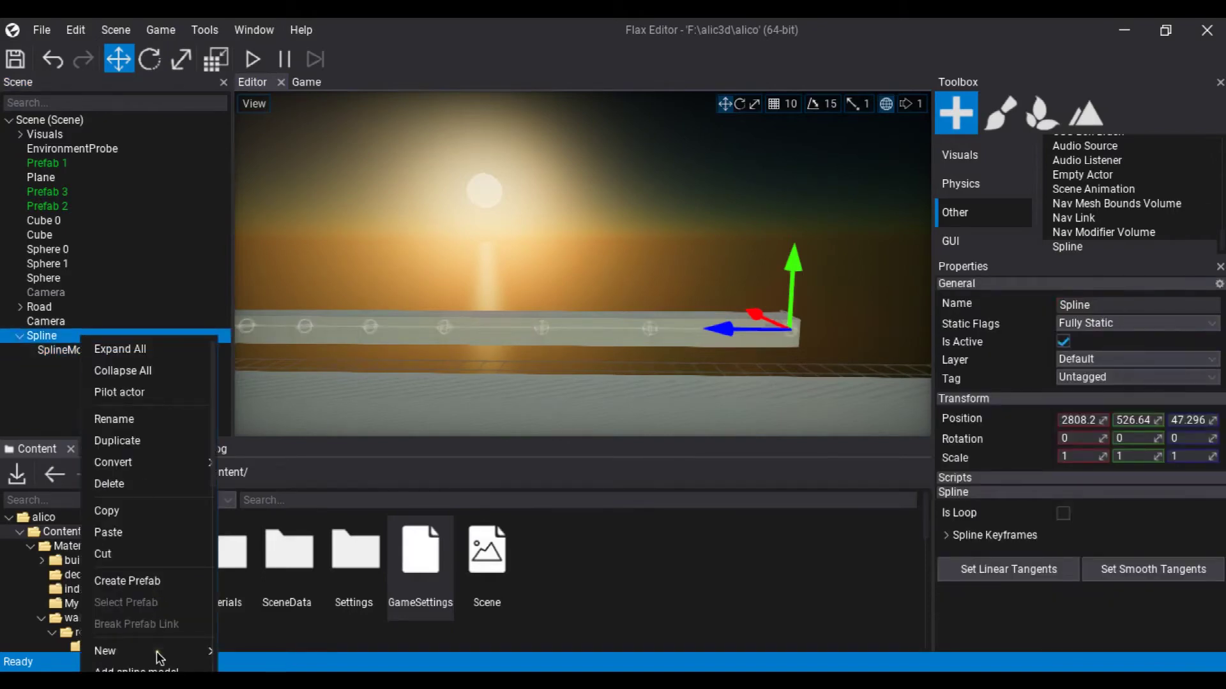
left_click(175, 684)
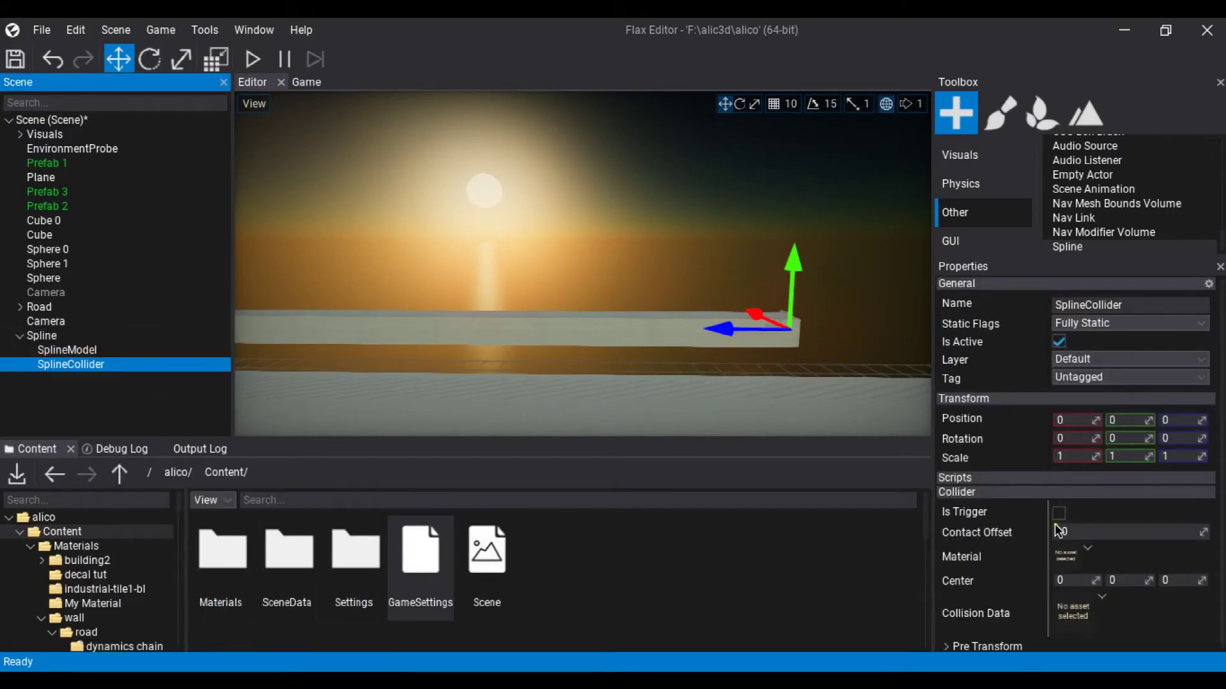
scroll(1085, 537, "down", 1)
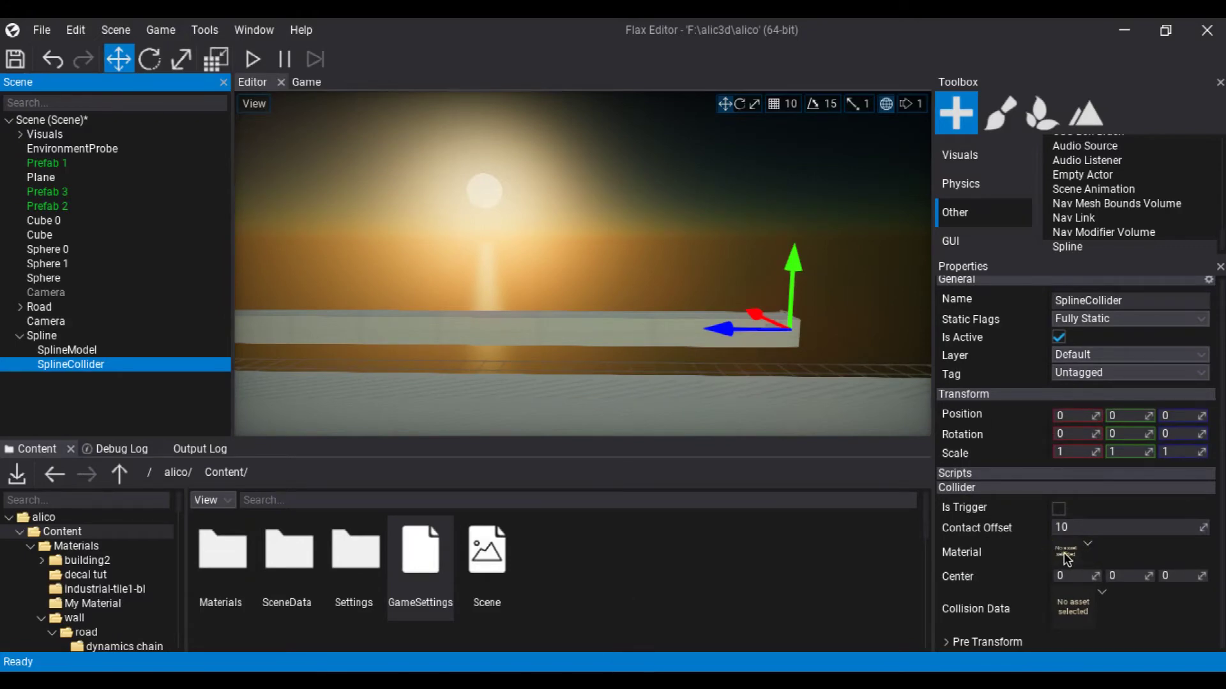
Step: Create a Collision Data asset named "new" in the Content folder
right_click(667, 560)
mouse_move(718, 526)
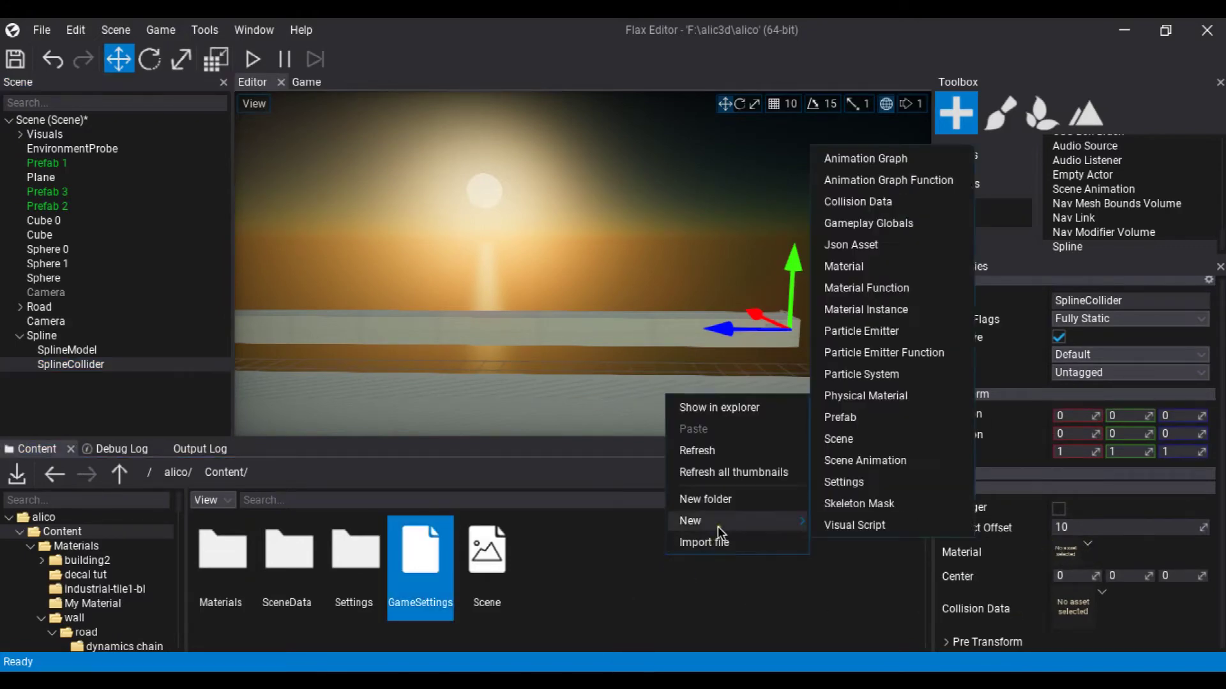
left_click(881, 202)
key("BackSpace")
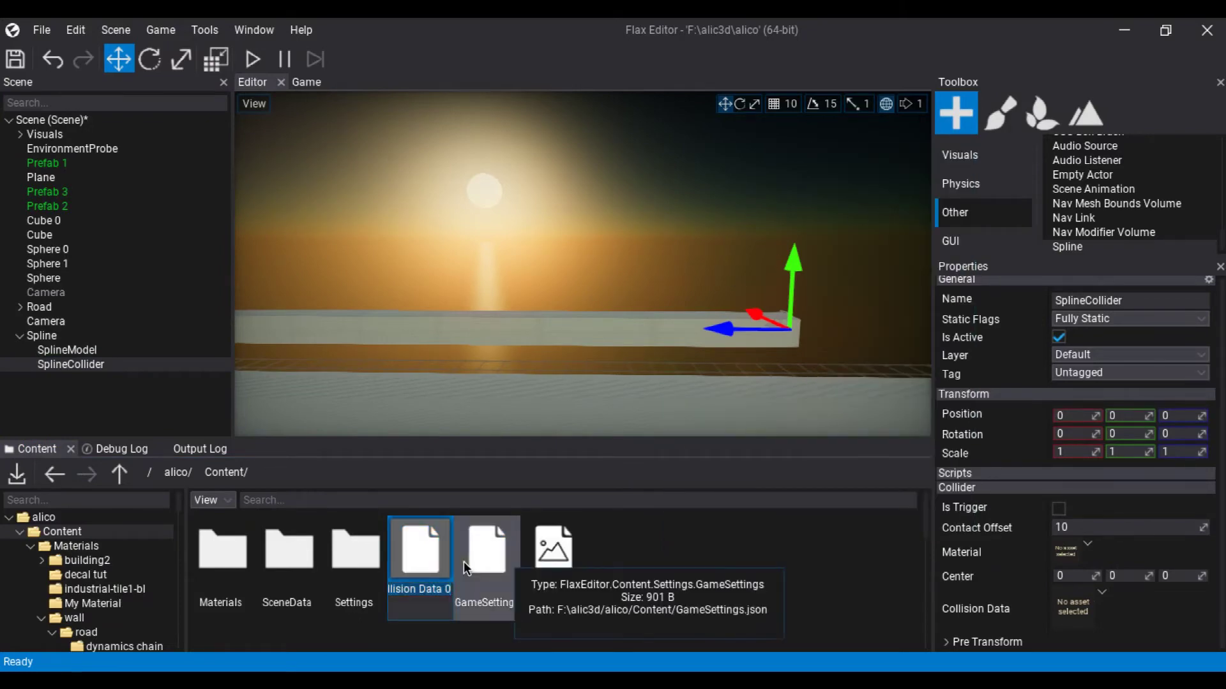
type("new")
key("Return")
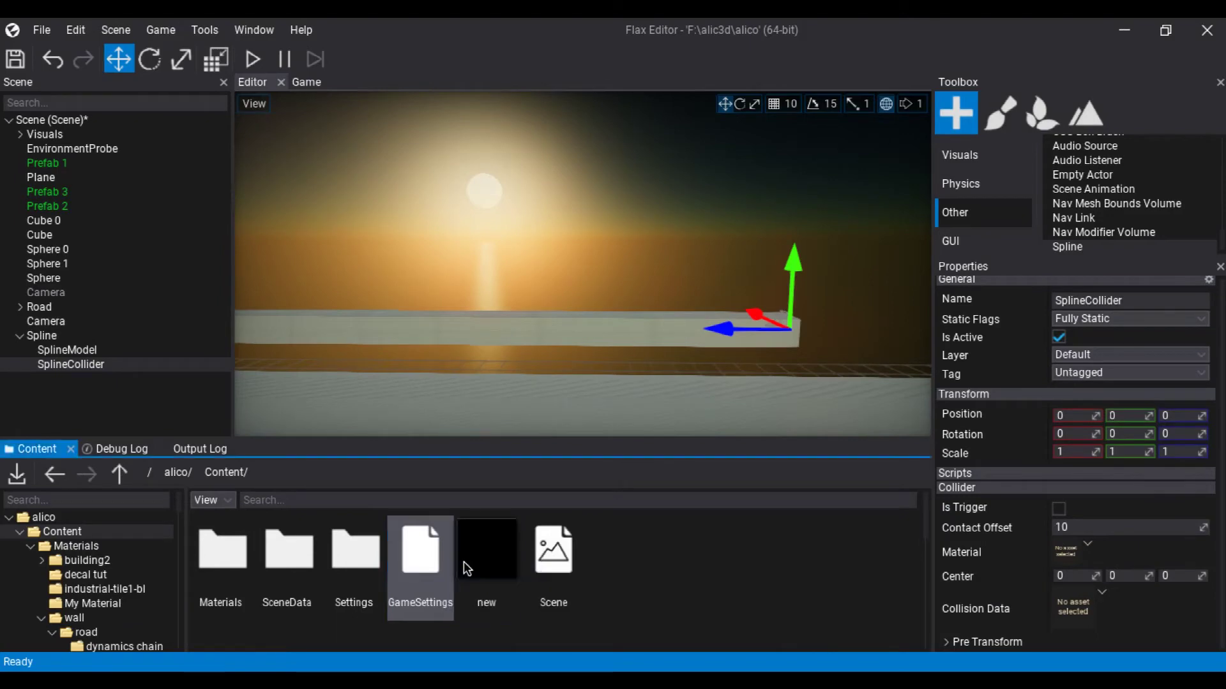
Step: Assign SimpleBox as the convex mesh model of the "new" collision data and cook it
double_click(499, 558)
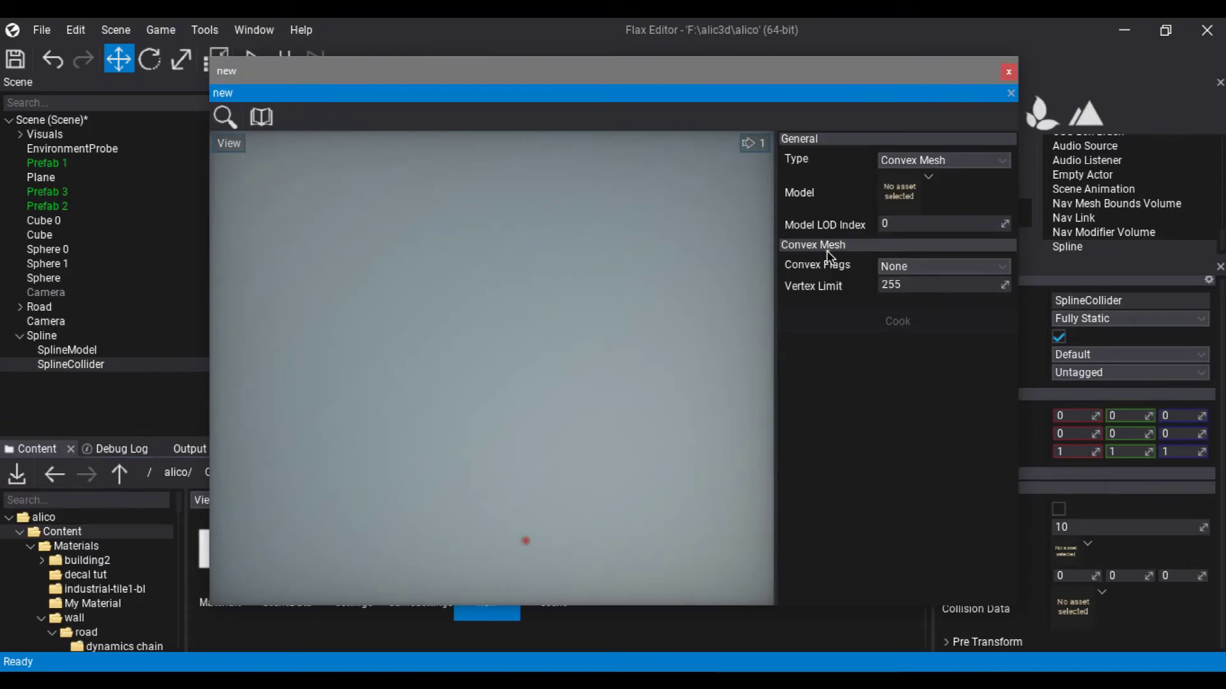
left_click(930, 179)
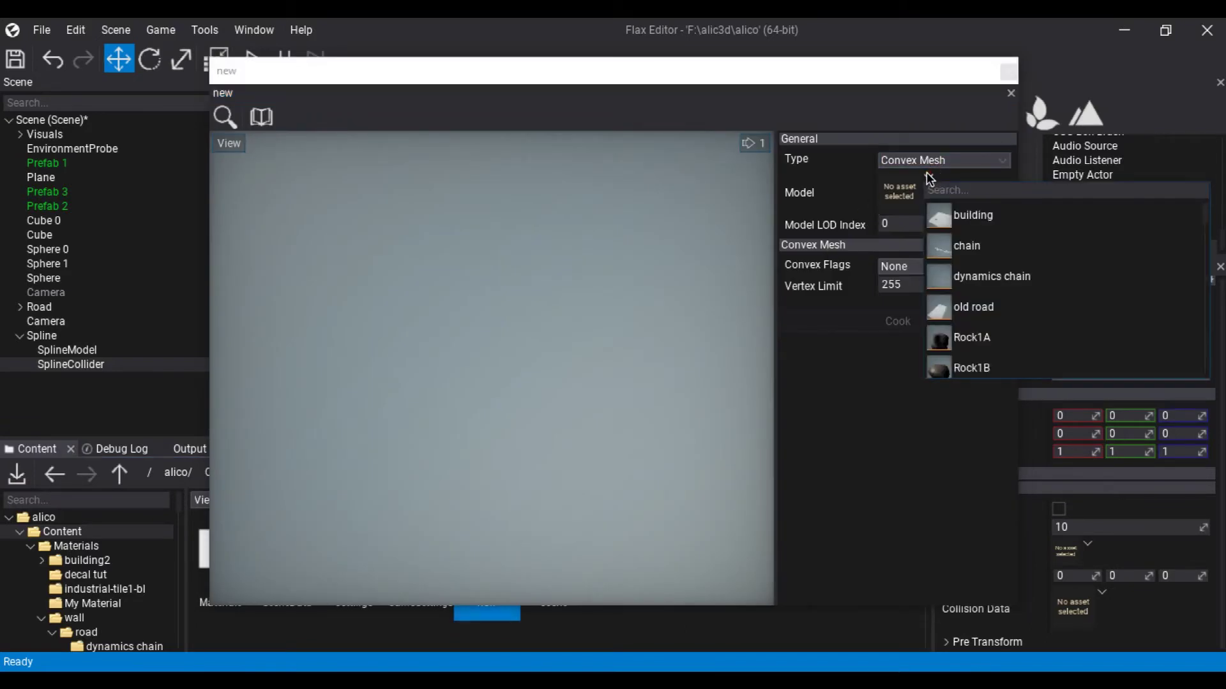
type("box")
left_click(1002, 269)
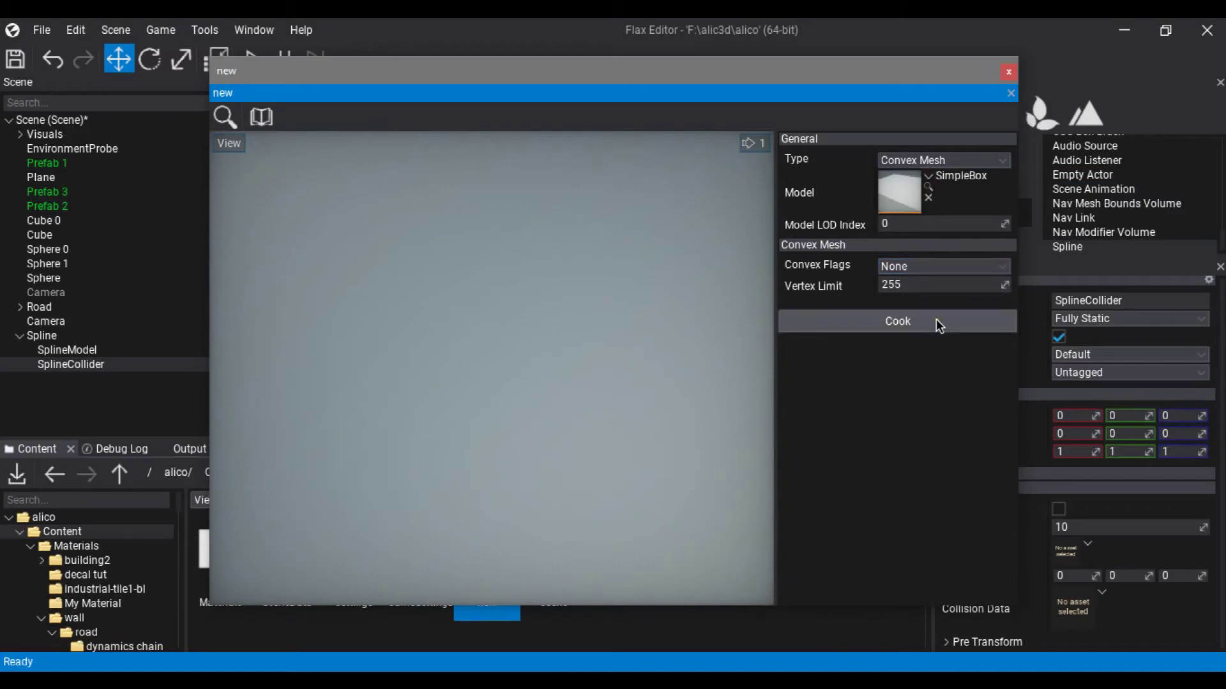
left_click(936, 320)
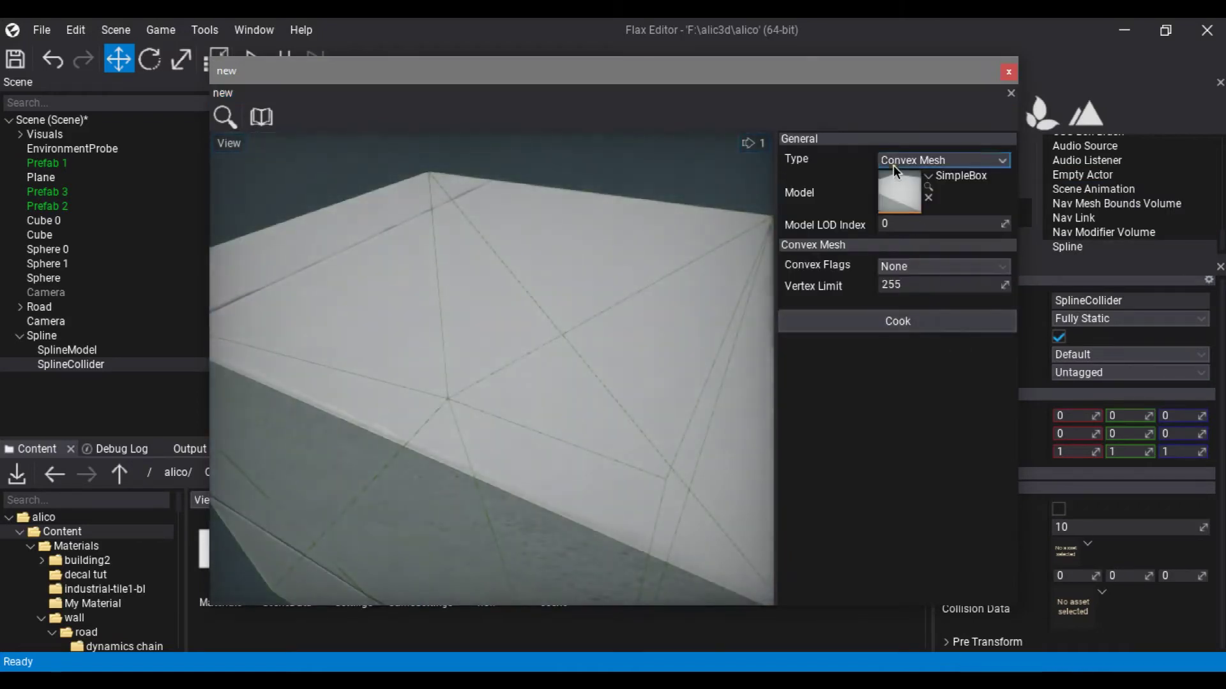
scroll(730, 231, "down", 5)
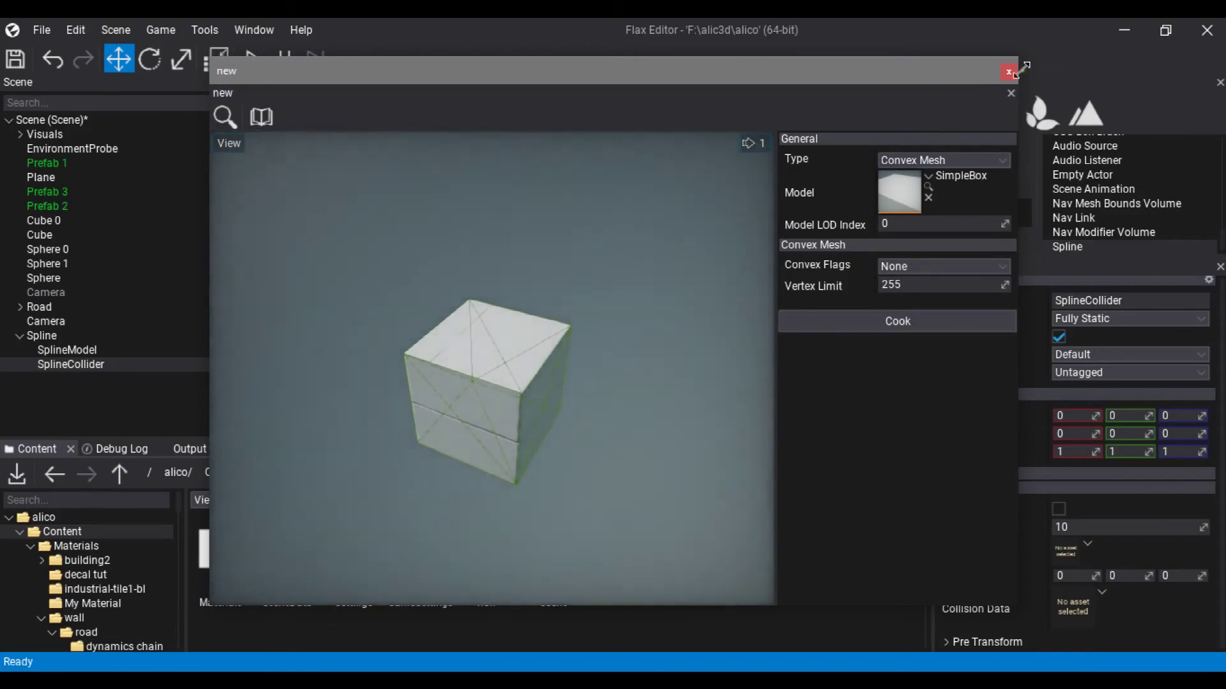
left_click(1010, 72)
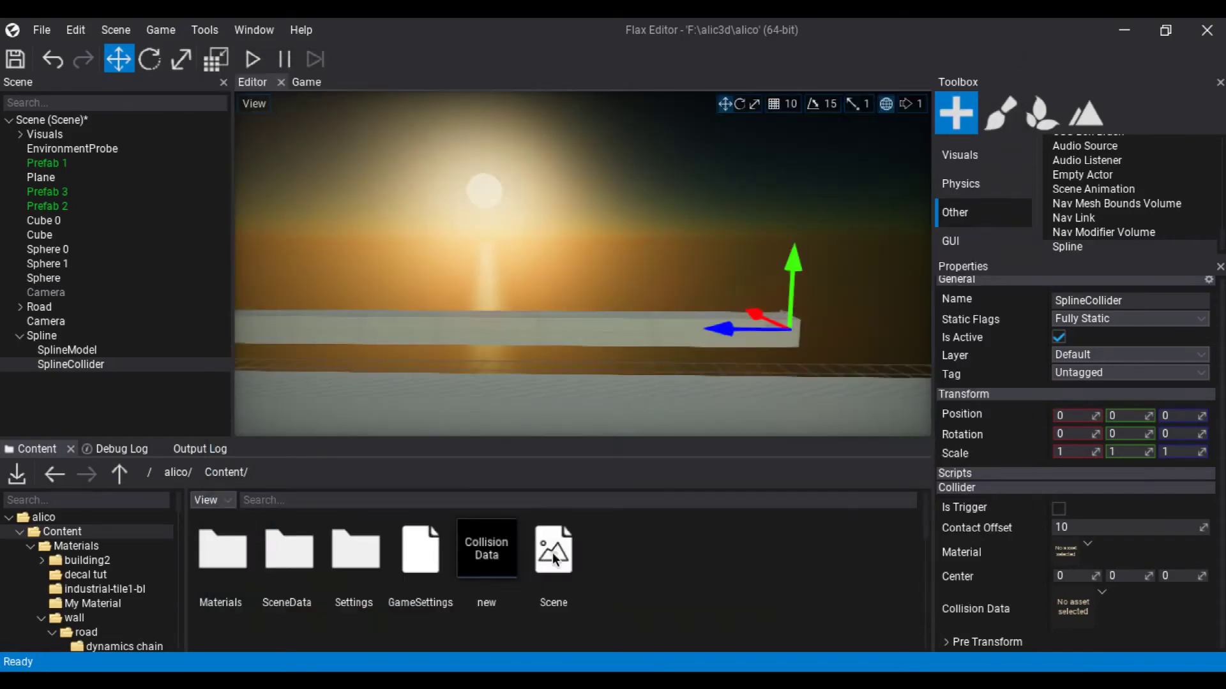
Step: Assign the "new" collision data to the spline collider and inspect the UV and import settings of its SimpleBox model
left_click_drag(487, 551, 796, 566)
left_click_drag(1070, 603, 1070, 604)
double_click(1069, 603)
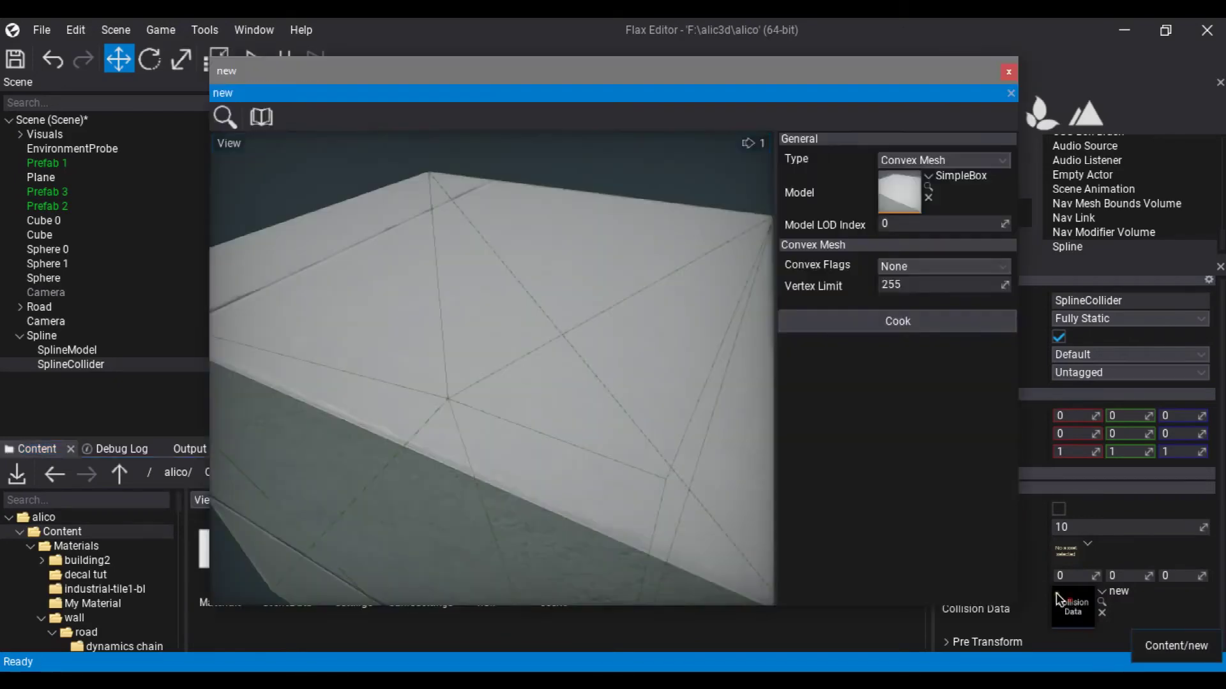
double_click(901, 192)
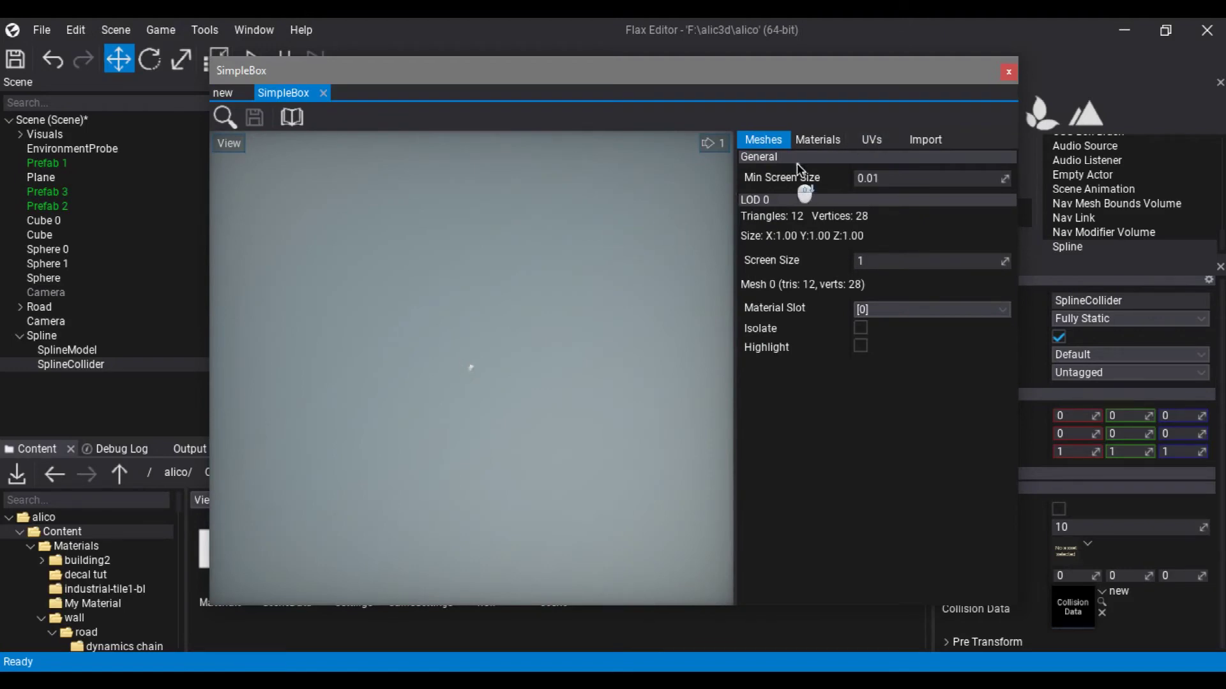
left_click(886, 142)
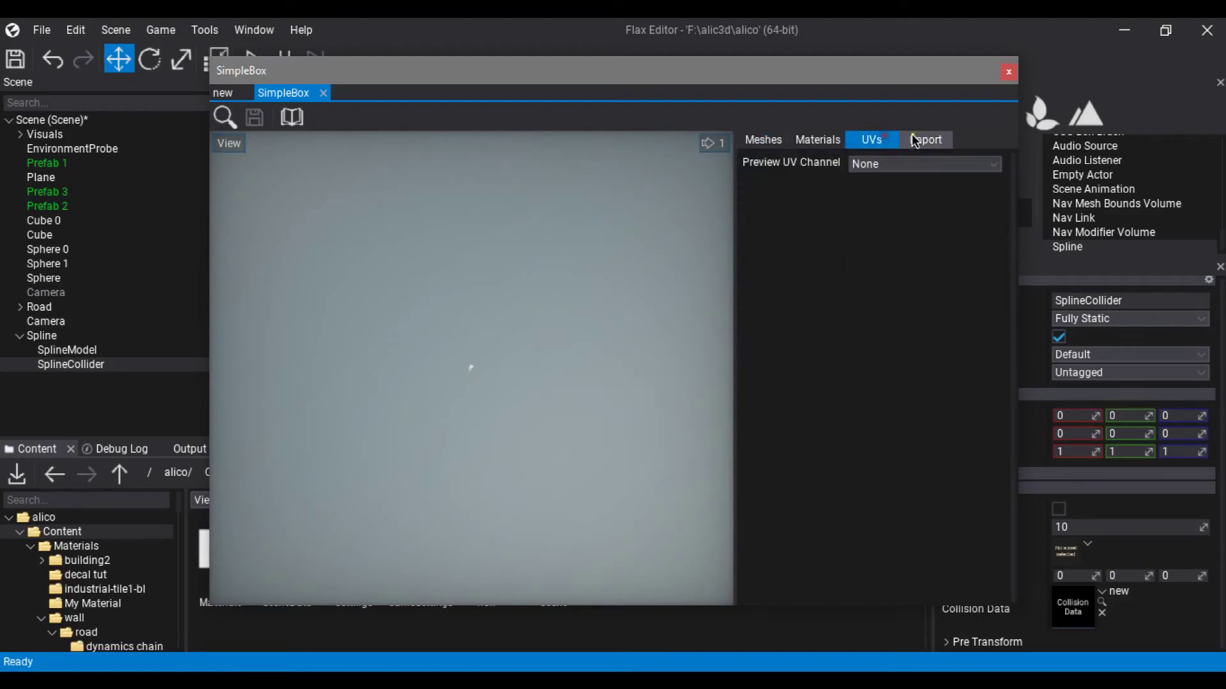
left_click(916, 141)
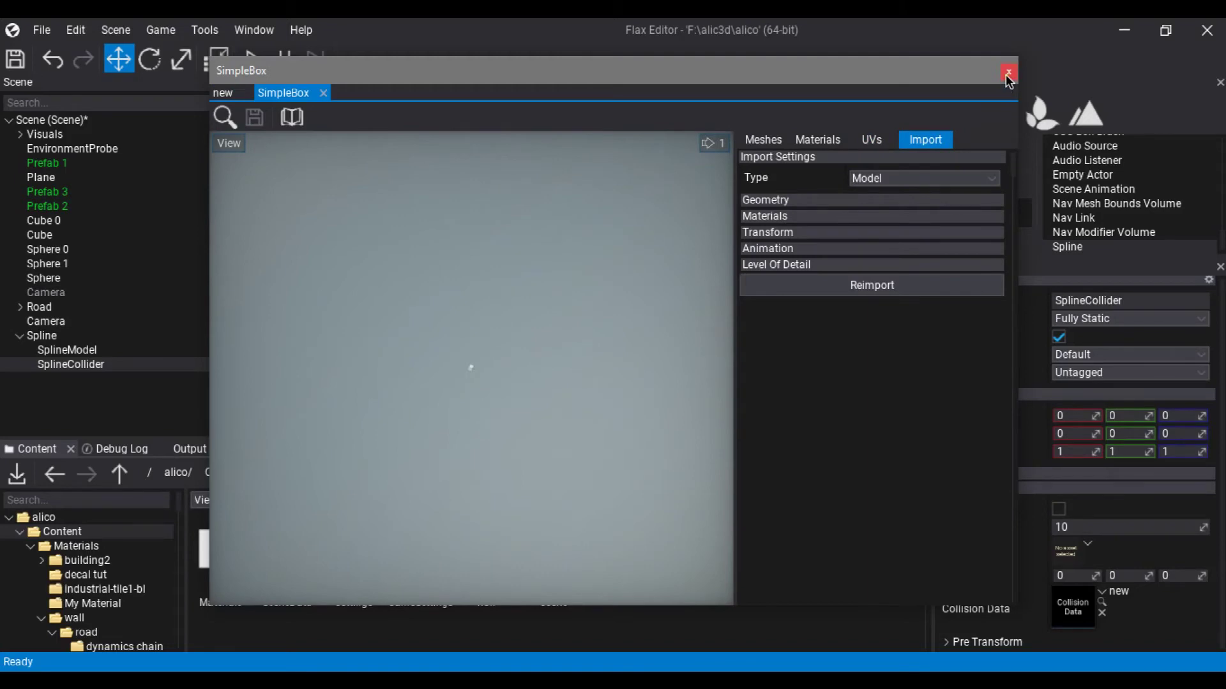
left_click(1008, 72)
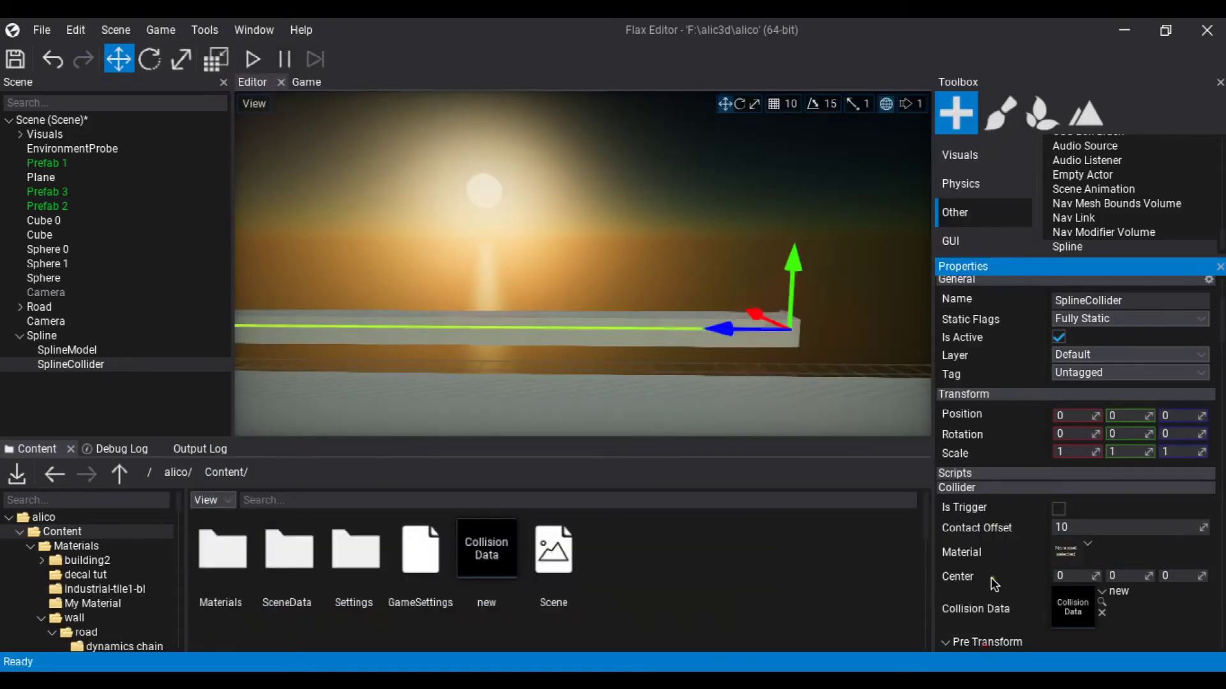
Step: Set the spline collider's Pre Transform scale to 20 on X and Y, and save the scene
scroll(991, 577, "down", 3)
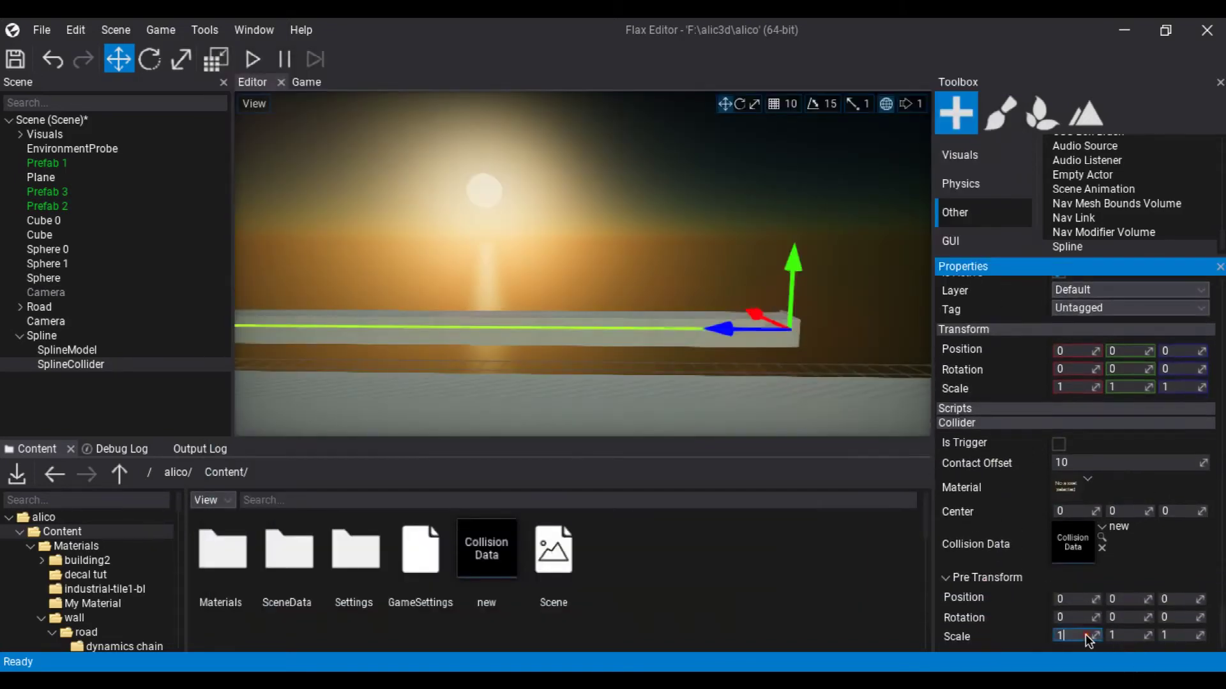
type("0")
key("Return")
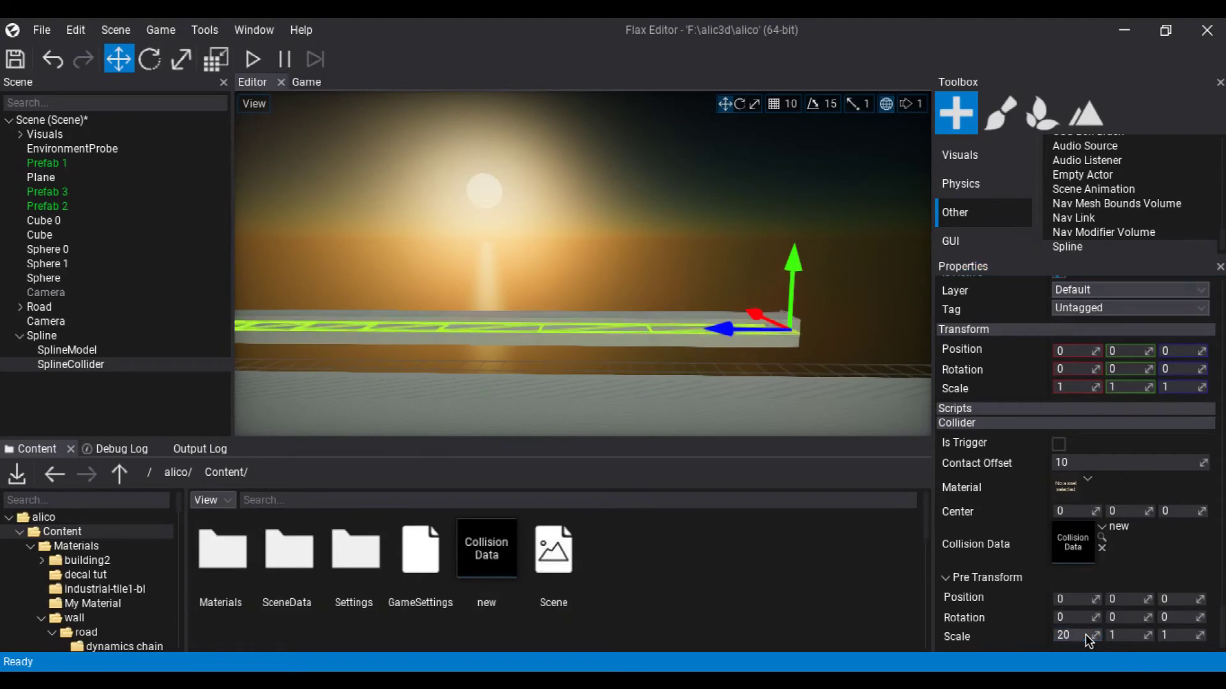
left_click(1125, 636)
type("2")
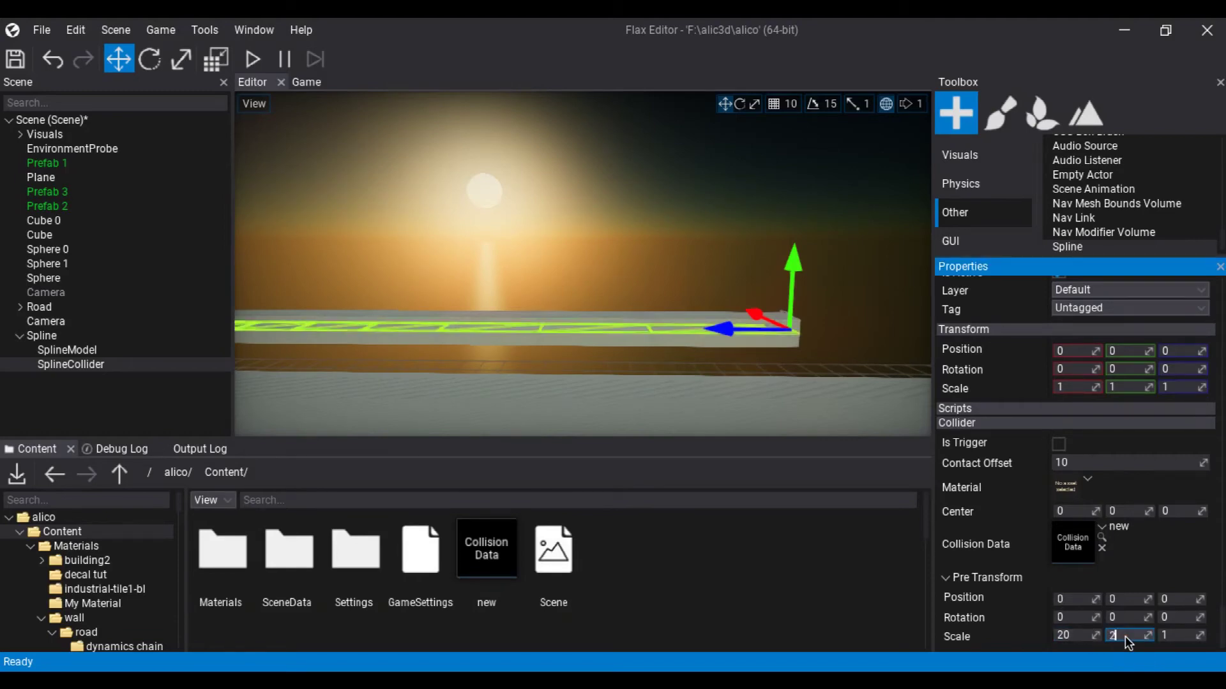
type("0")
key("Return")
right_click_drag(782, 277, 796, 276)
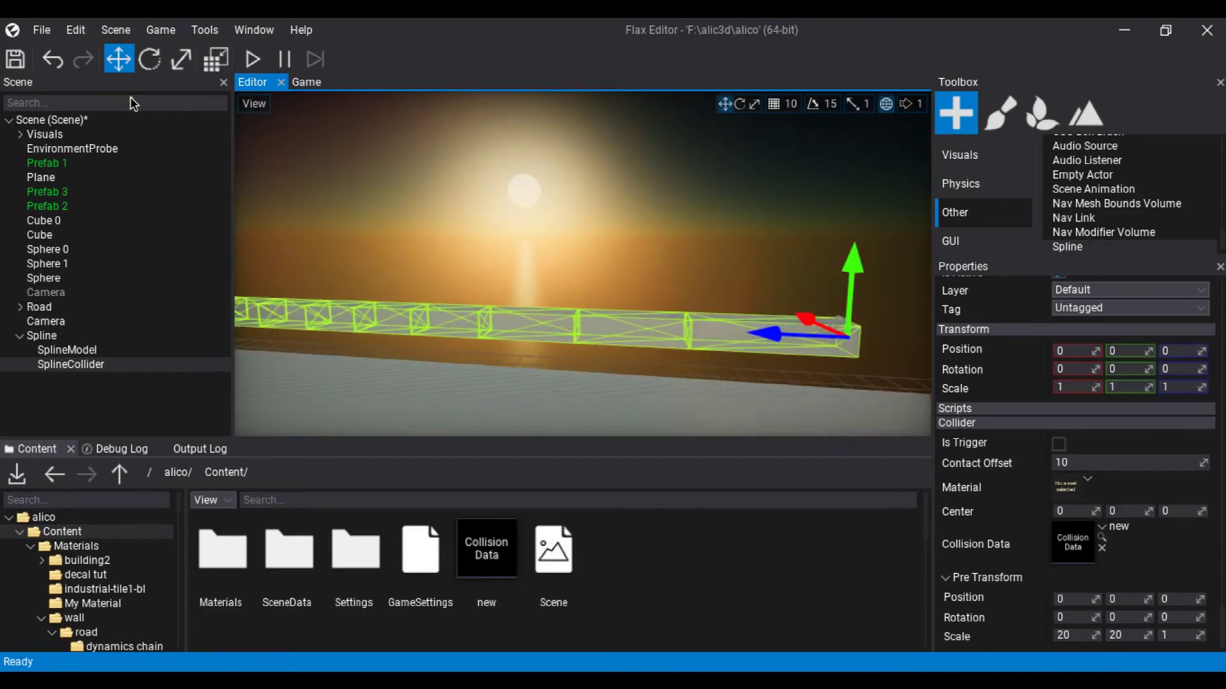
left_click(16, 59)
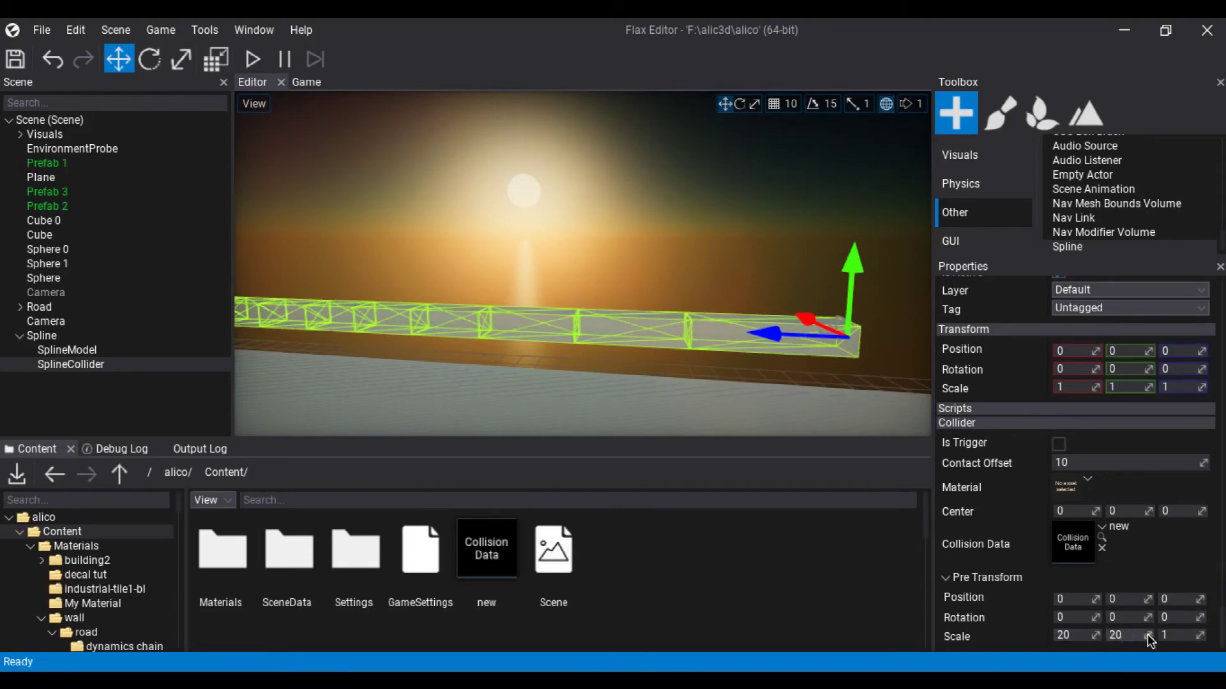
Step: Try another Pre Transform Z scale on the spline collider, restore it to 1 and save the scene
left_click(1170, 633)
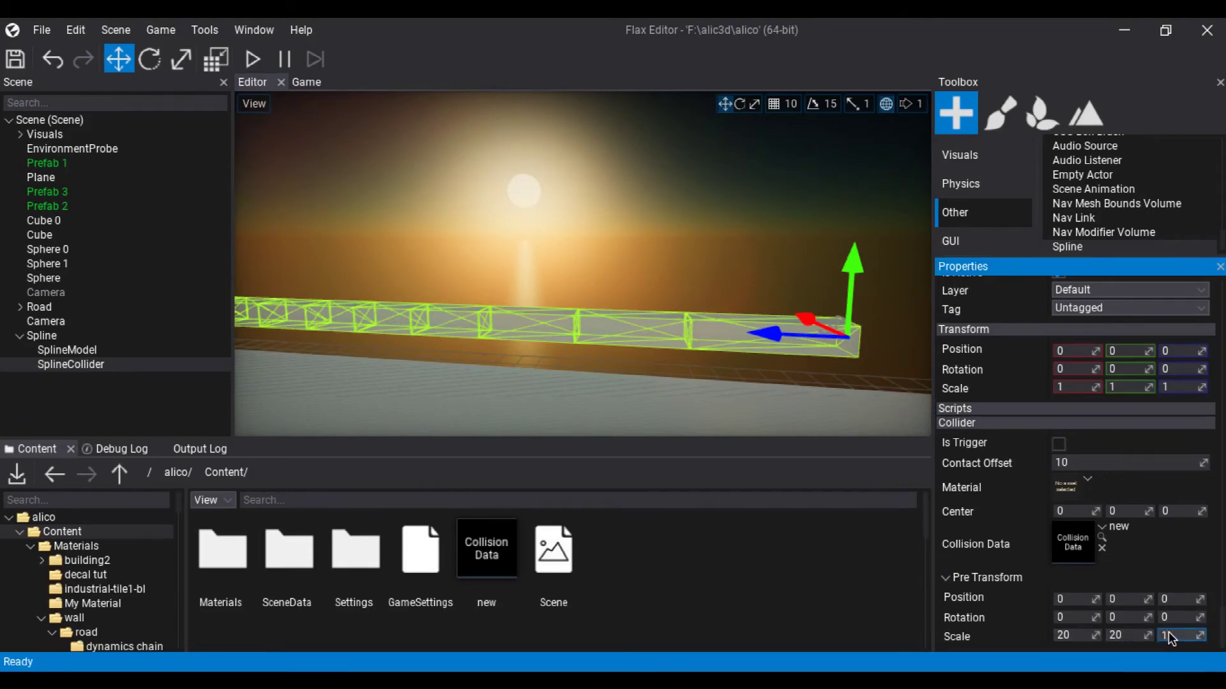
type("0")
key("Return")
left_click(1169, 636)
type("1")
key("Return")
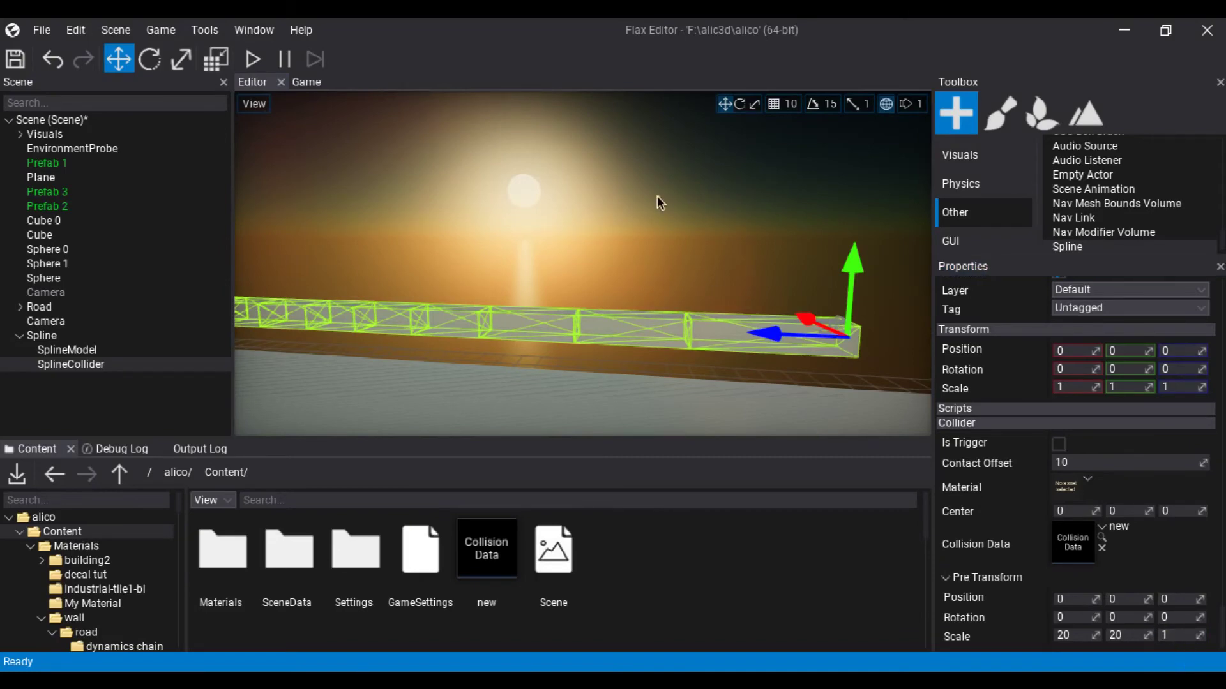
left_click(14, 62)
Step: Move the active Camera along the X axis to about 1794, towards the box spline, and briefly test the view in play mode
scroll(427, 202, "down", 3)
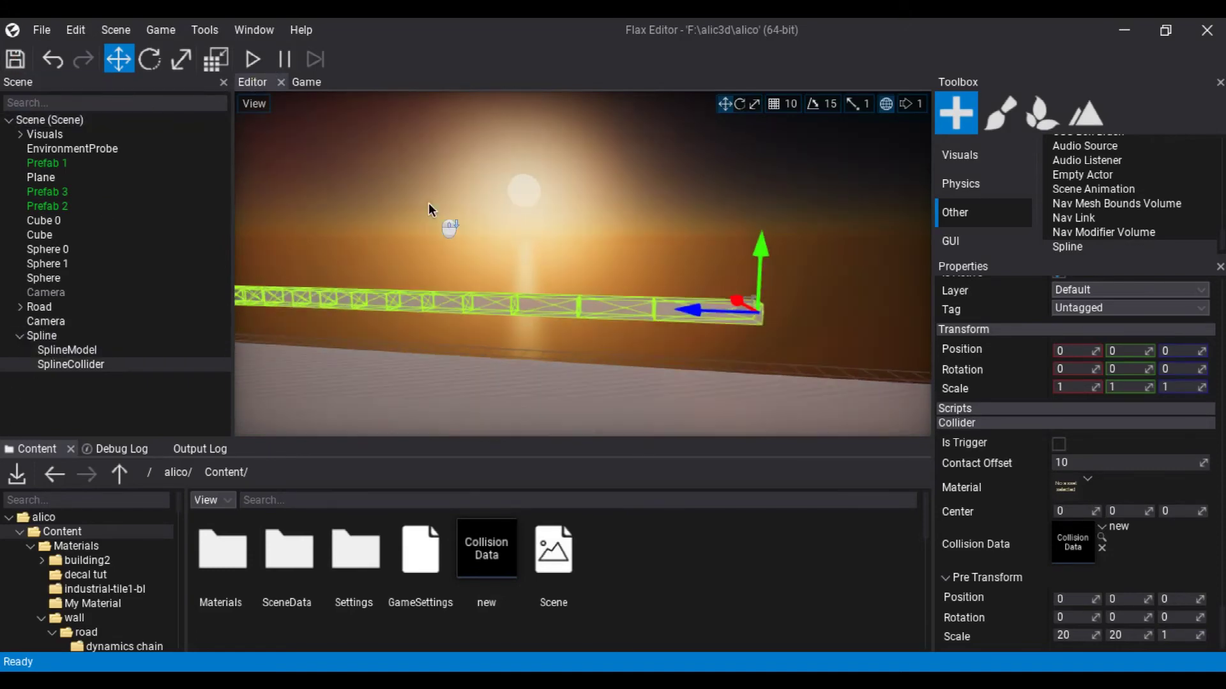
left_click(64, 319)
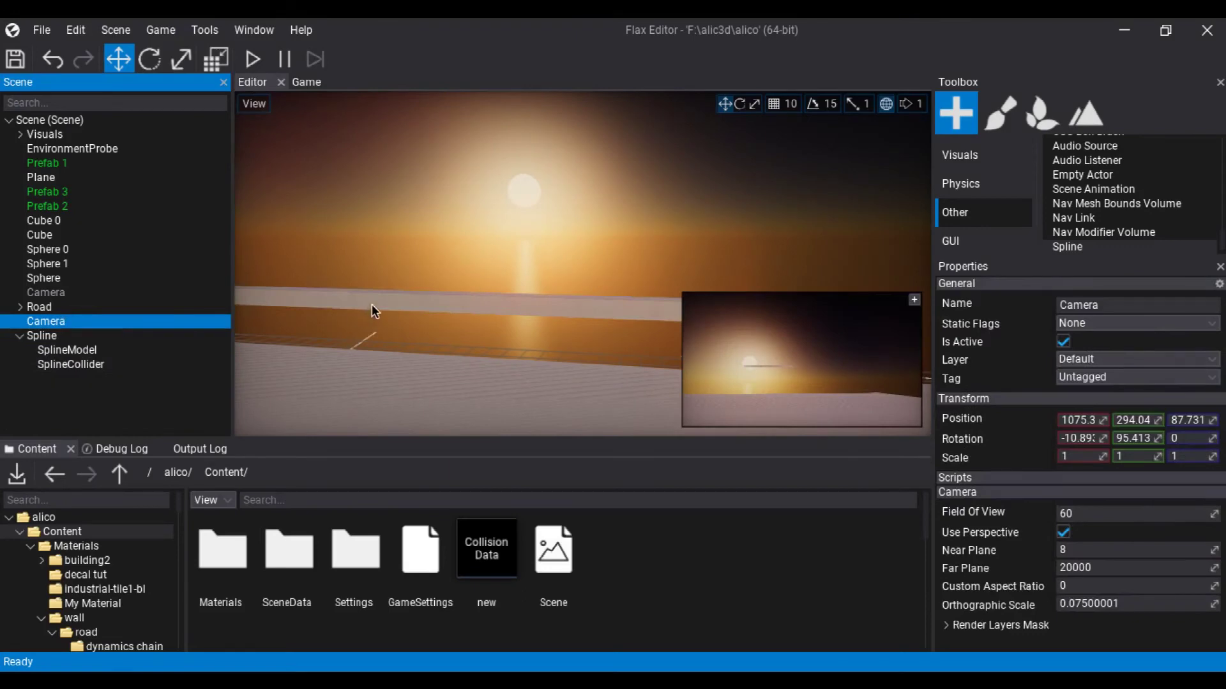
scroll(435, 192, "up", 5)
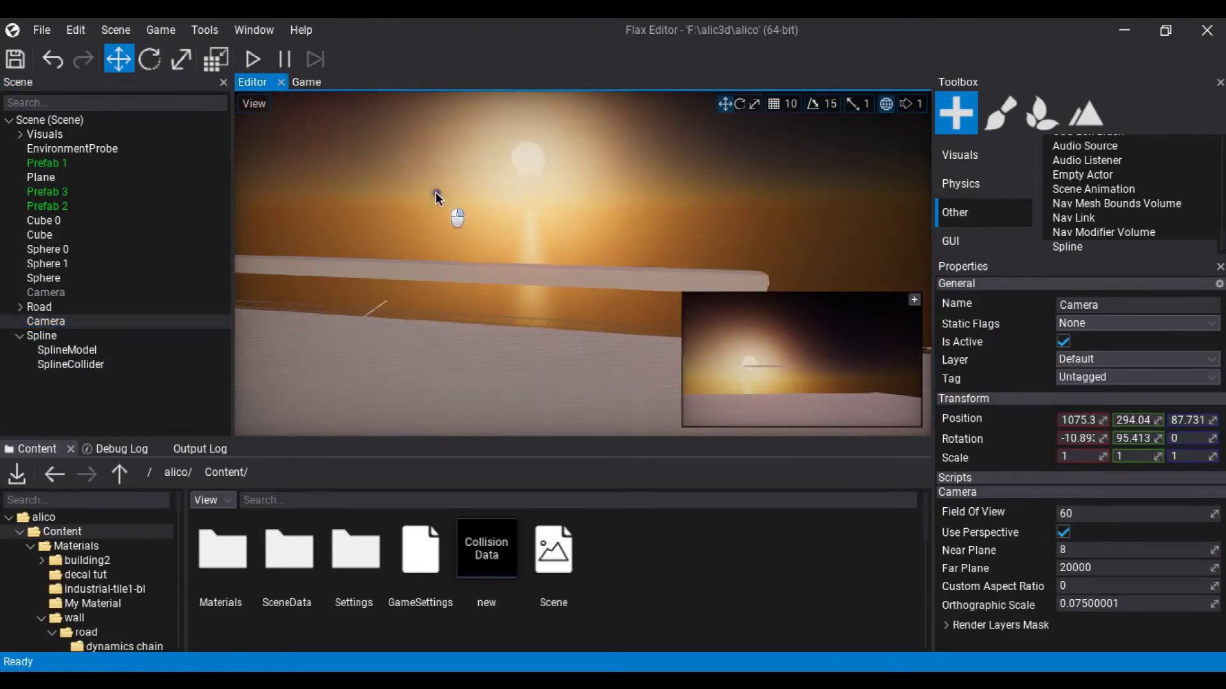
scroll(439, 190, "down", 5)
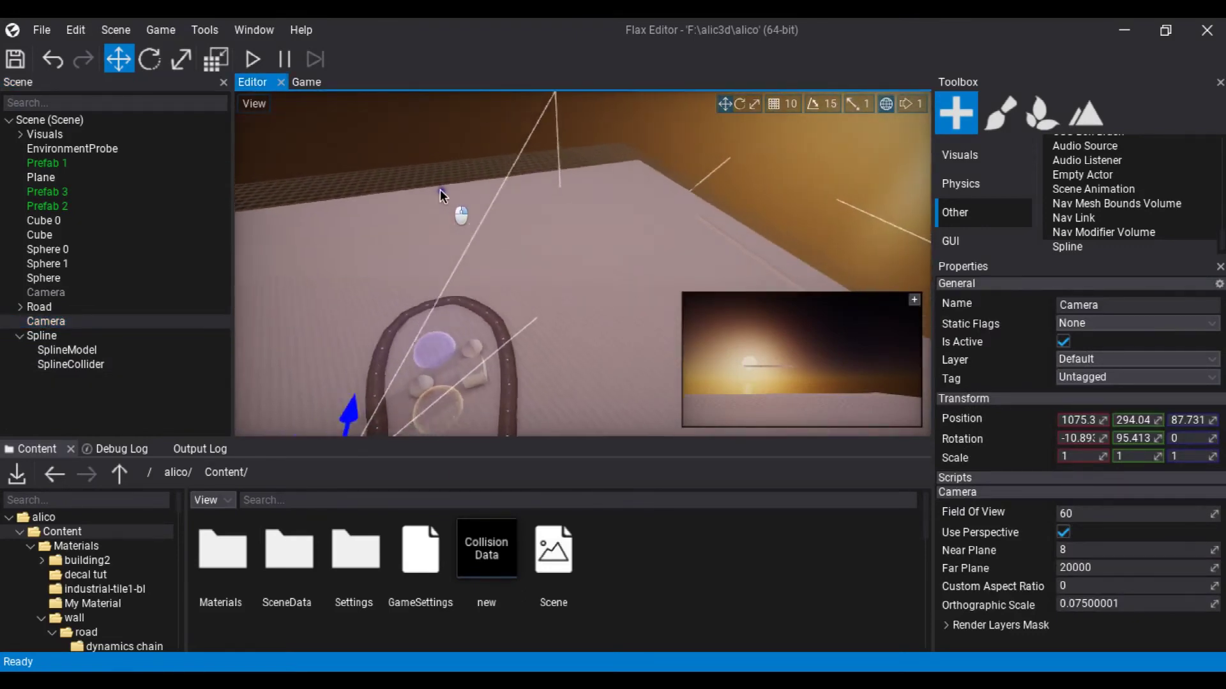
left_click_drag(485, 399, 618, 368)
scroll(499, 343, "up", 5)
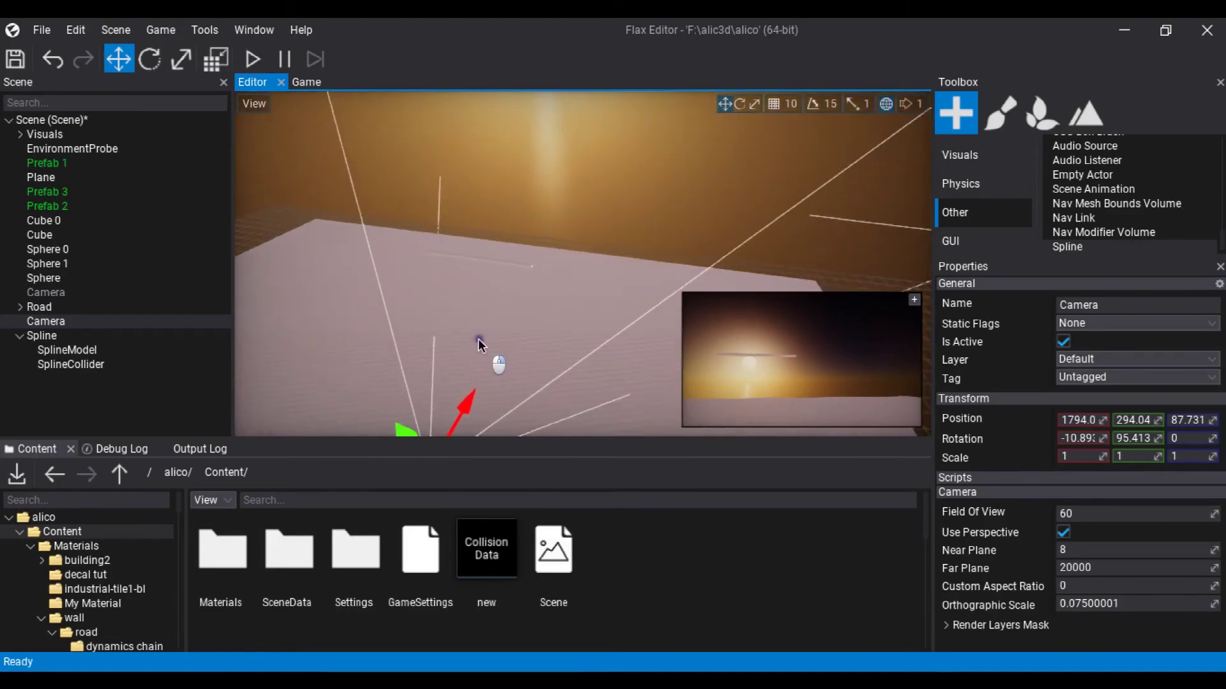
left_click(254, 57)
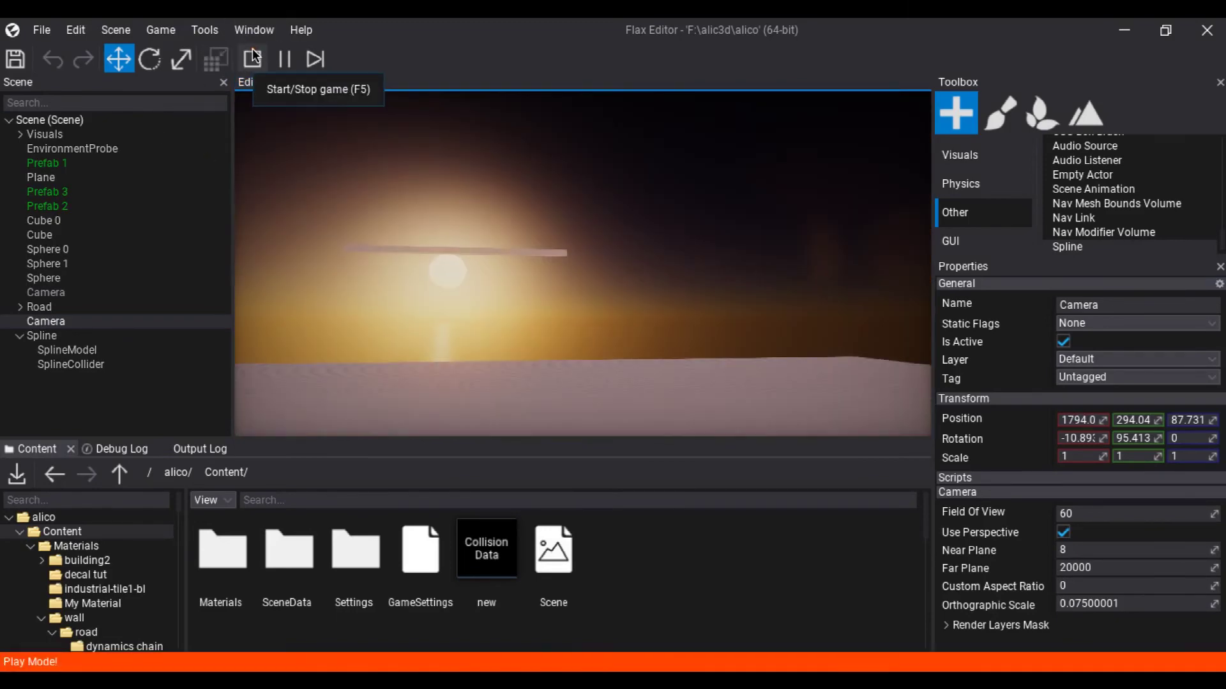
left_click(254, 59)
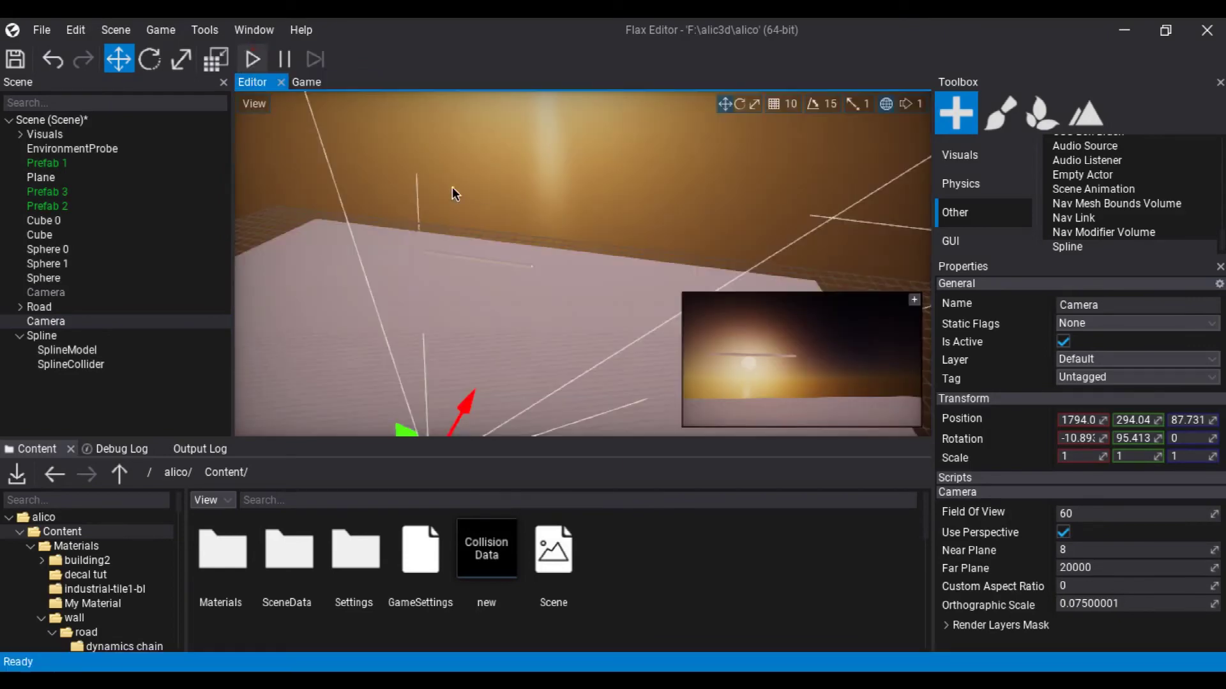
Step: Move the active Camera to about 1815 on X, 147 on Y and 419 on Z
right_click_drag(455, 354, 469, 373)
left_click_drag(471, 379, 402, 366)
left_click_drag(331, 380, 355, 403)
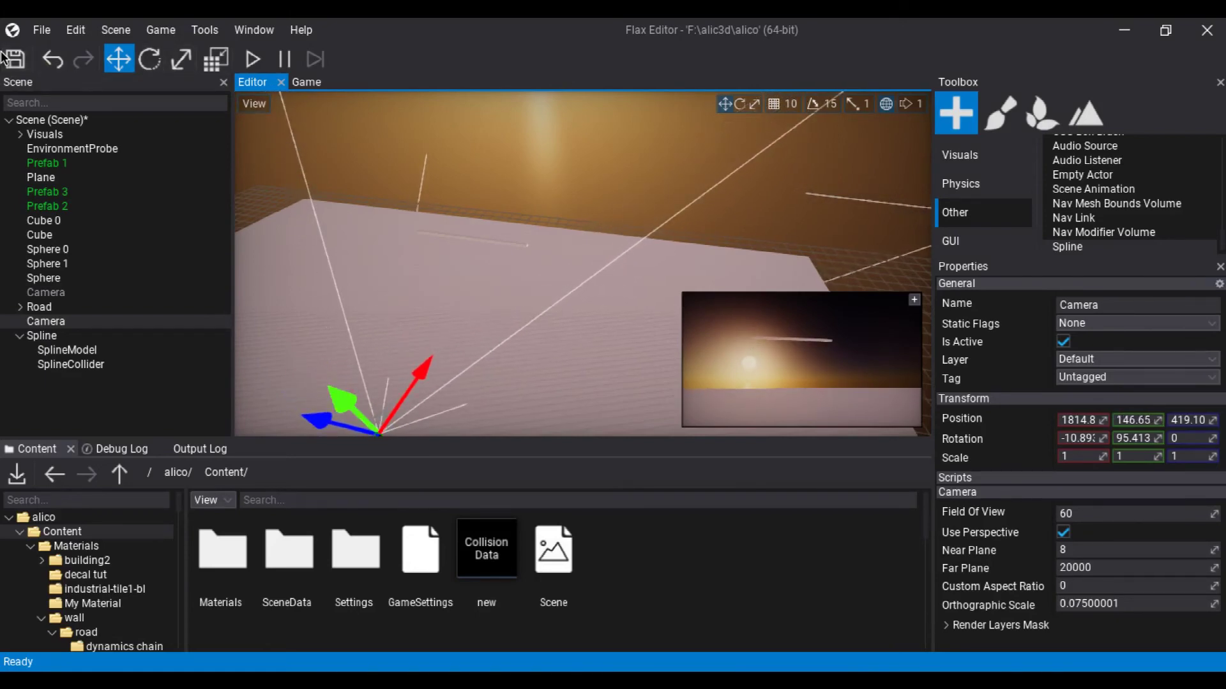
Step: Add a spline rope body to the Spline actor and briefly test the rope in play mode
left_click(64, 335)
right_click(67, 336)
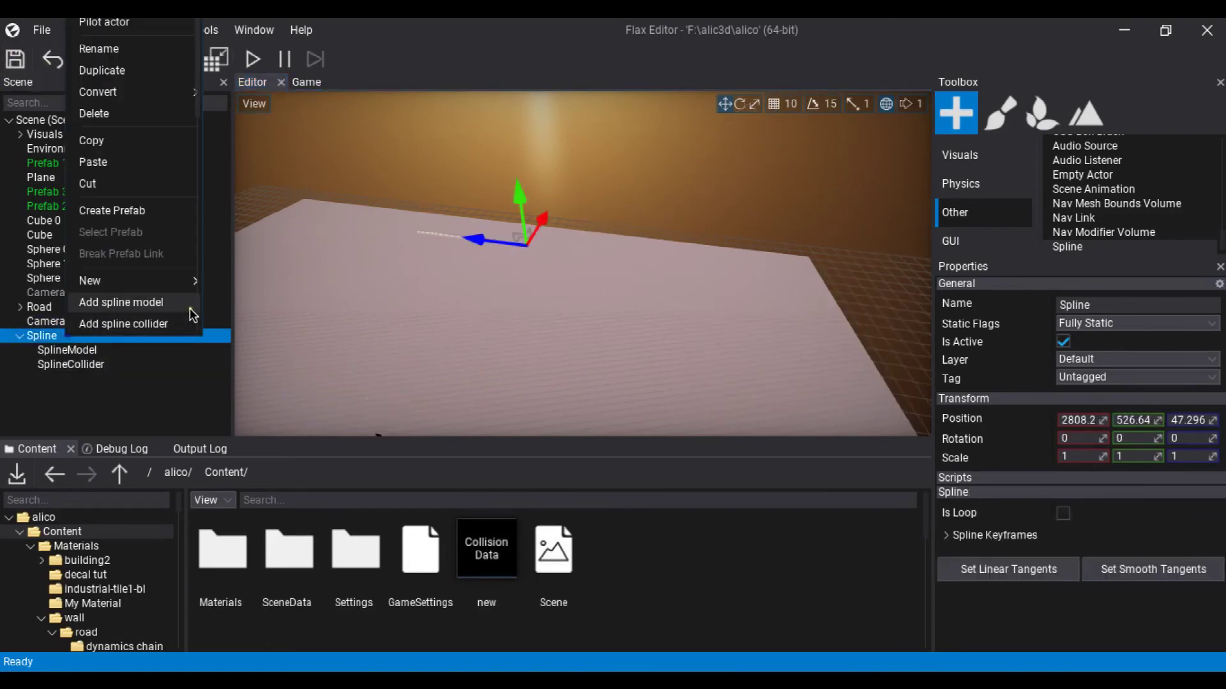
scroll(142, 324, "down", 1)
left_click(147, 321)
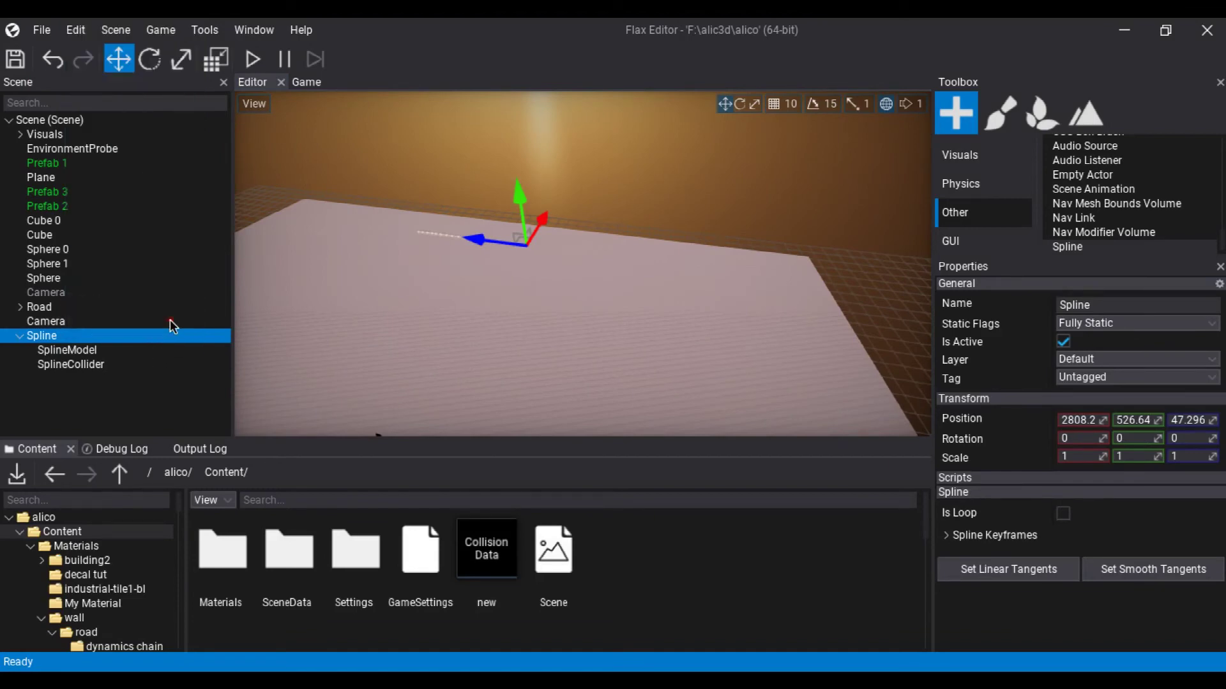
left_click(252, 59)
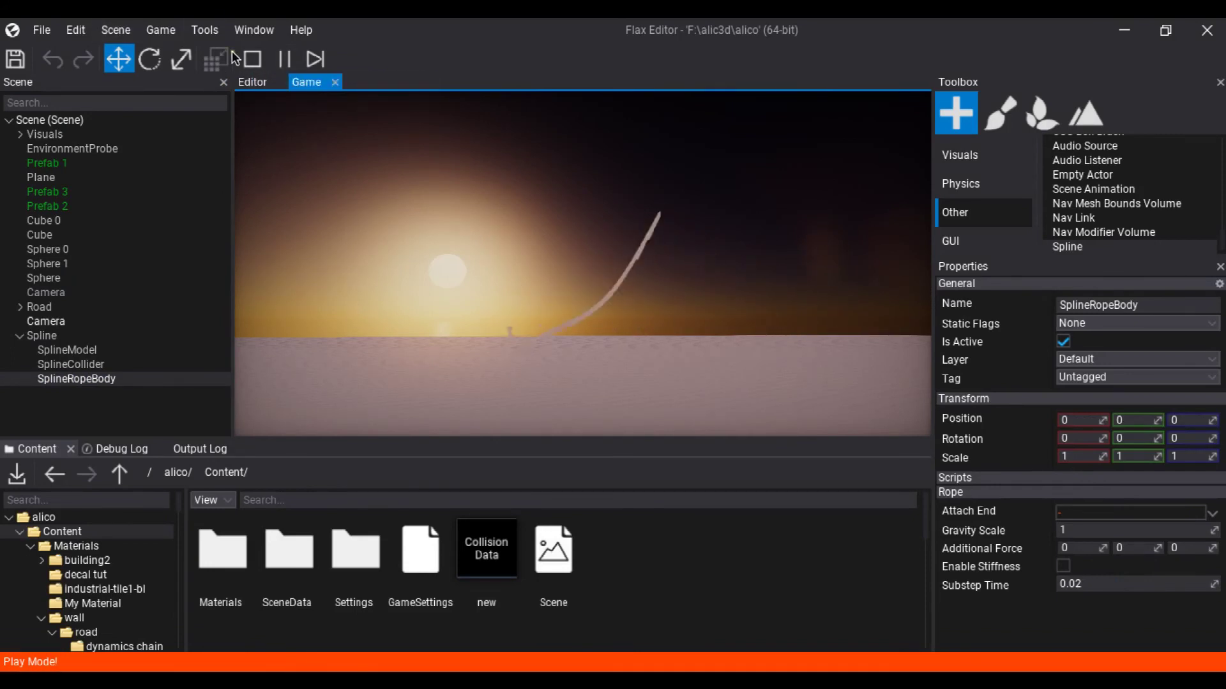
left_click(252, 59)
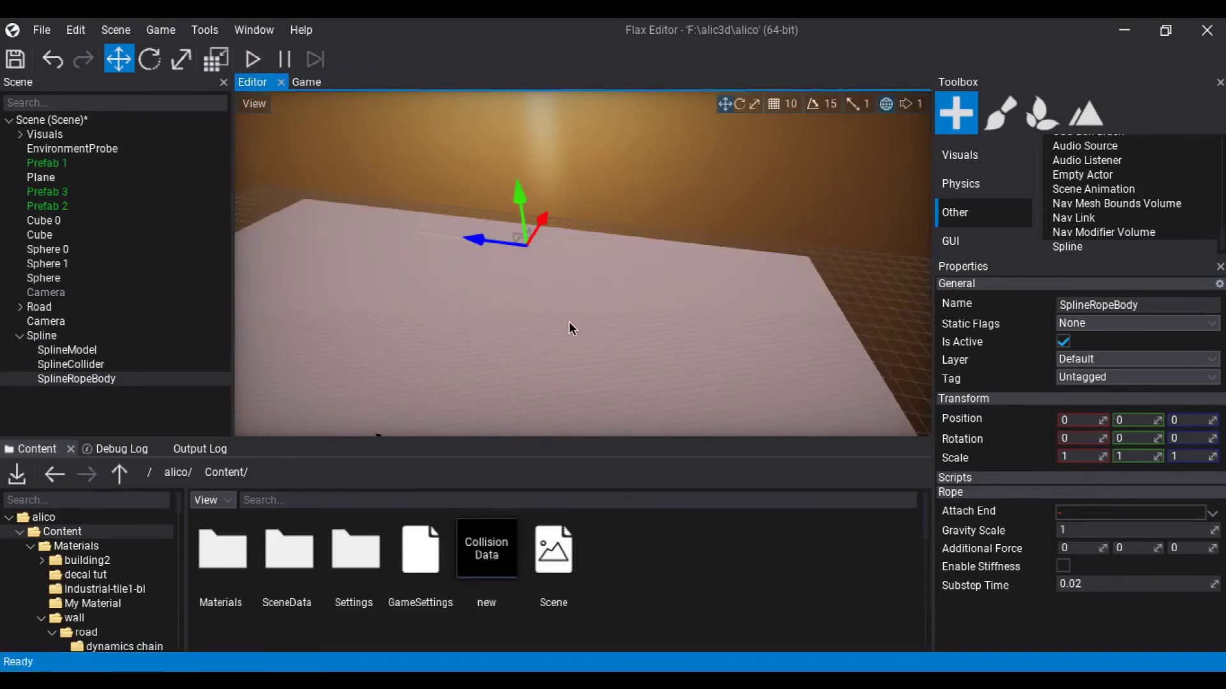
Step: Raise the Spline actor to about 945 on the Y axis and start play mode
left_click(131, 335)
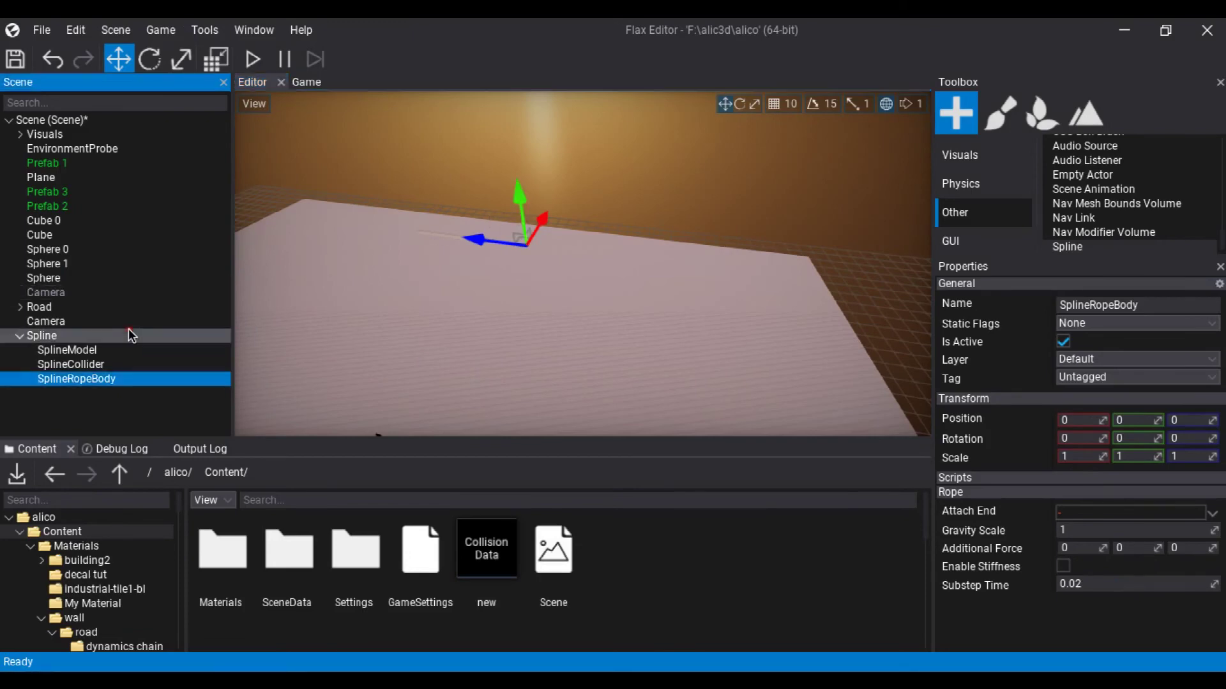
left_click_drag(517, 193, 506, 106)
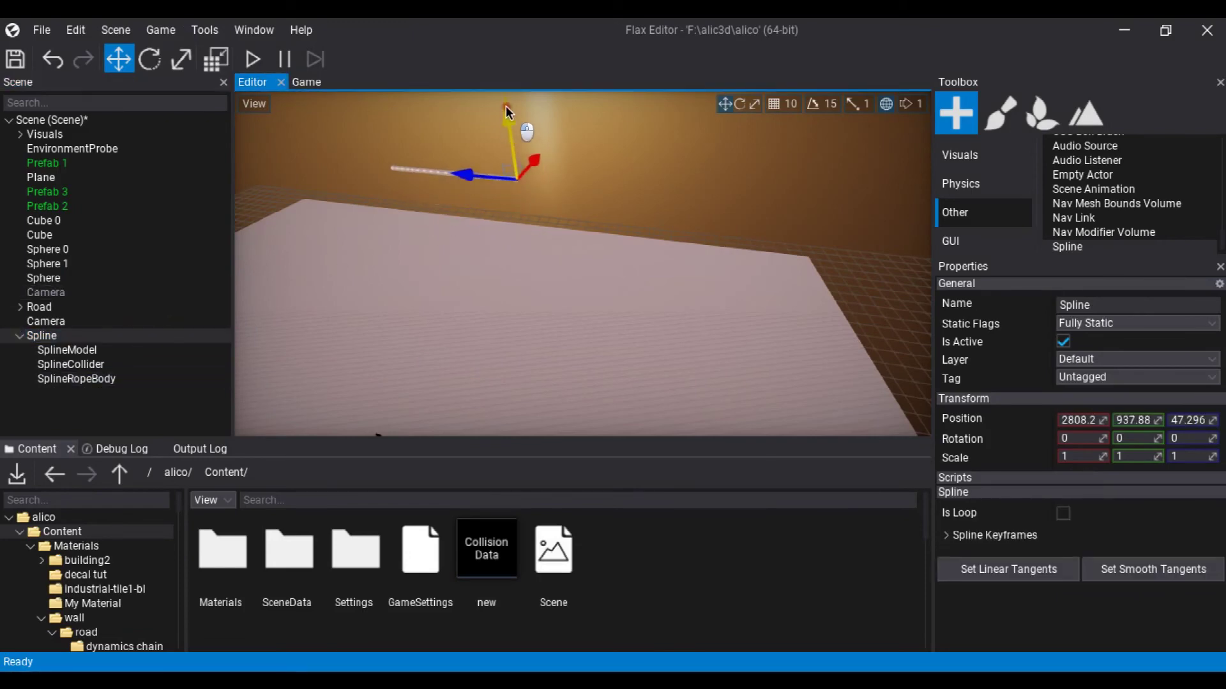
left_click(252, 57)
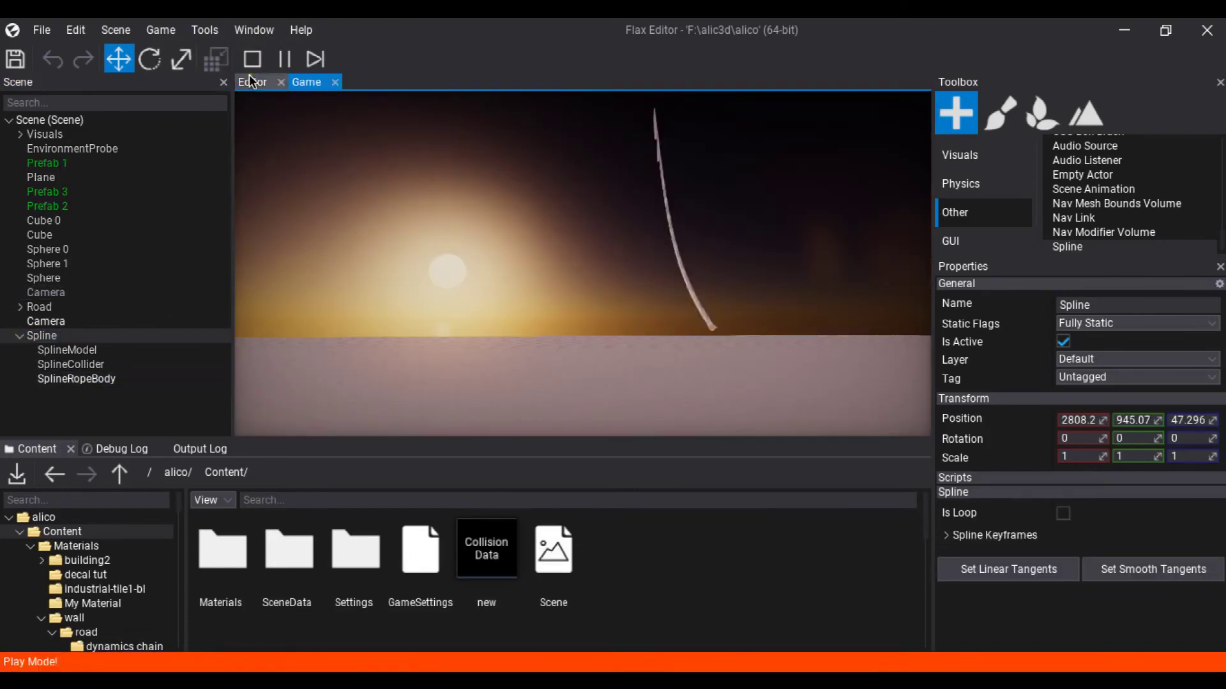
Step: Examine the swinging rope from the editor viewport during play mode, rerun the game for another look and stop it
right_click_drag(466, 207, 463, 210)
key("w")
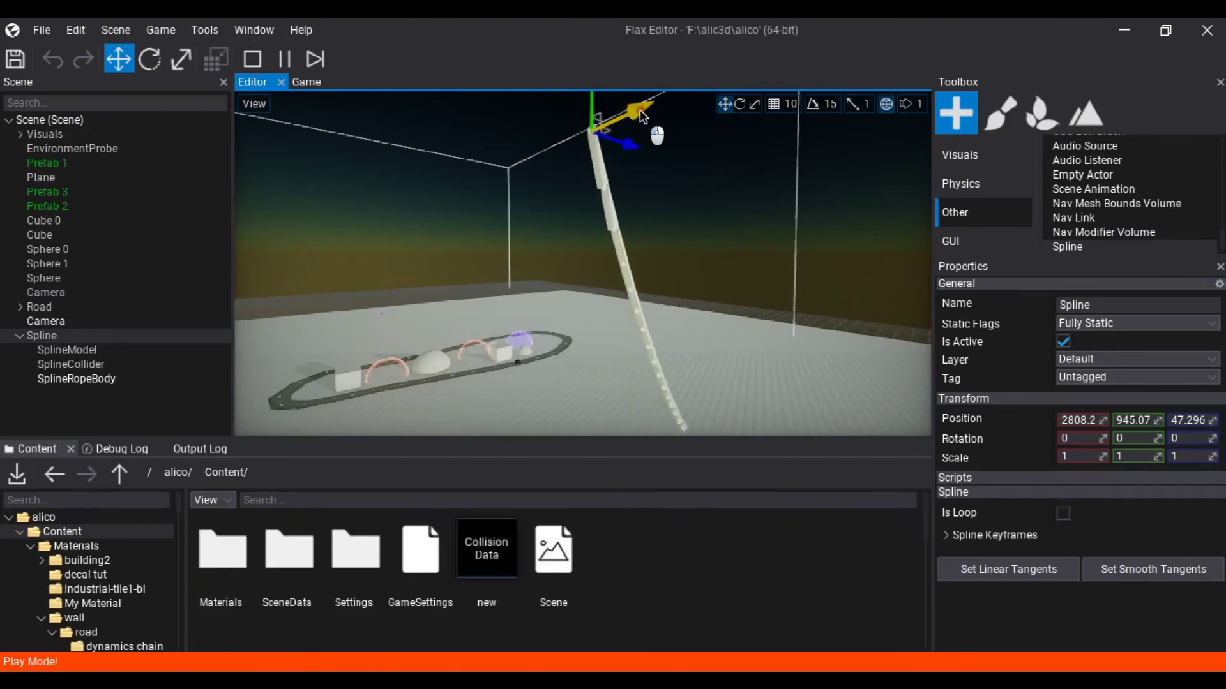
mouse_move(607, 301)
right_mouse_down()
mouse_move(645, 302)
mouse_move(607, 302)
right_mouse_up()
left_click(600, 256)
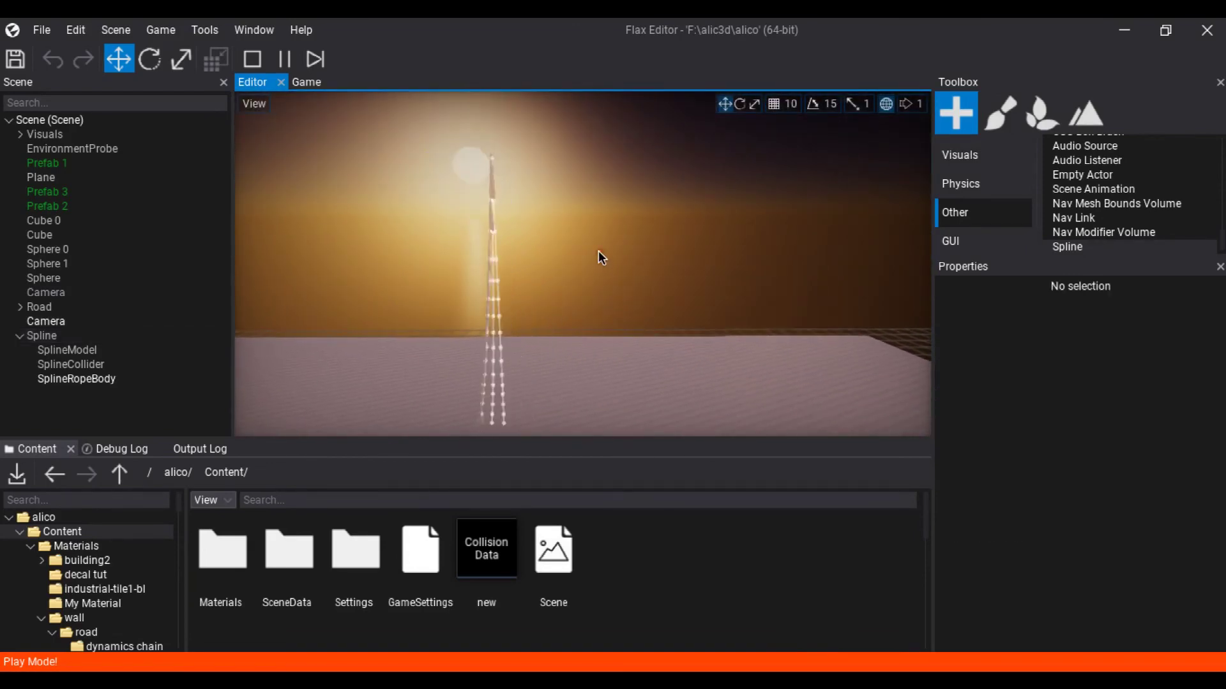
left_click(254, 58)
left_click(254, 59)
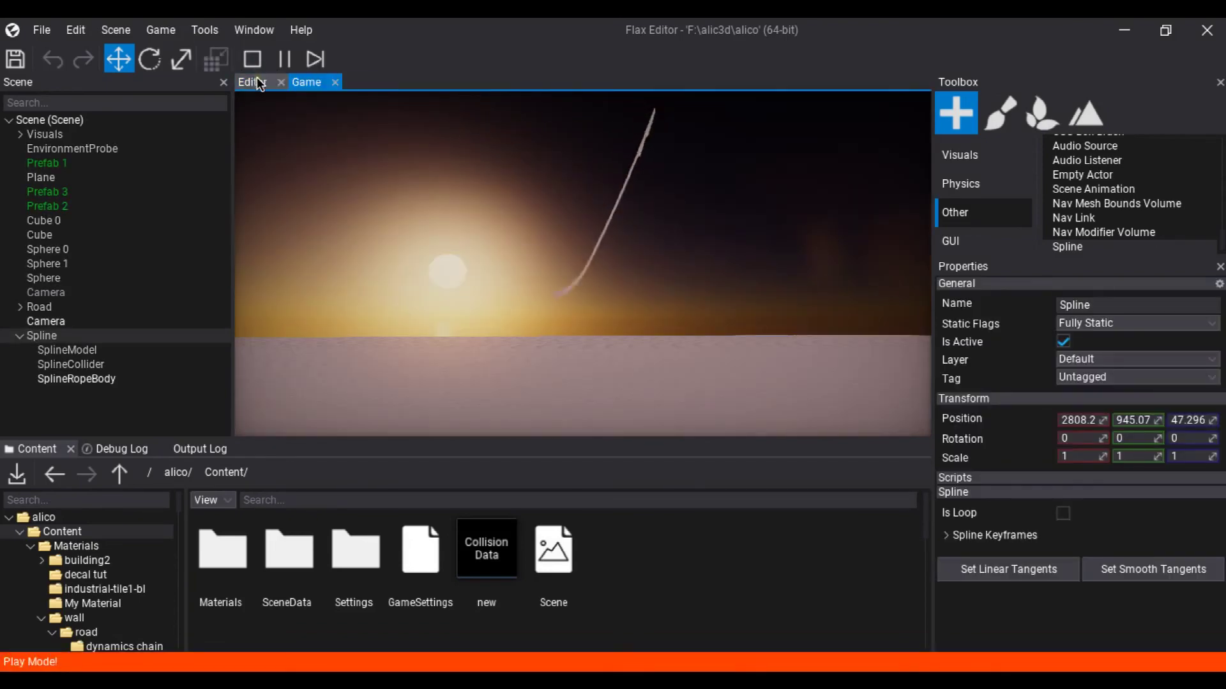
left_click(251, 83)
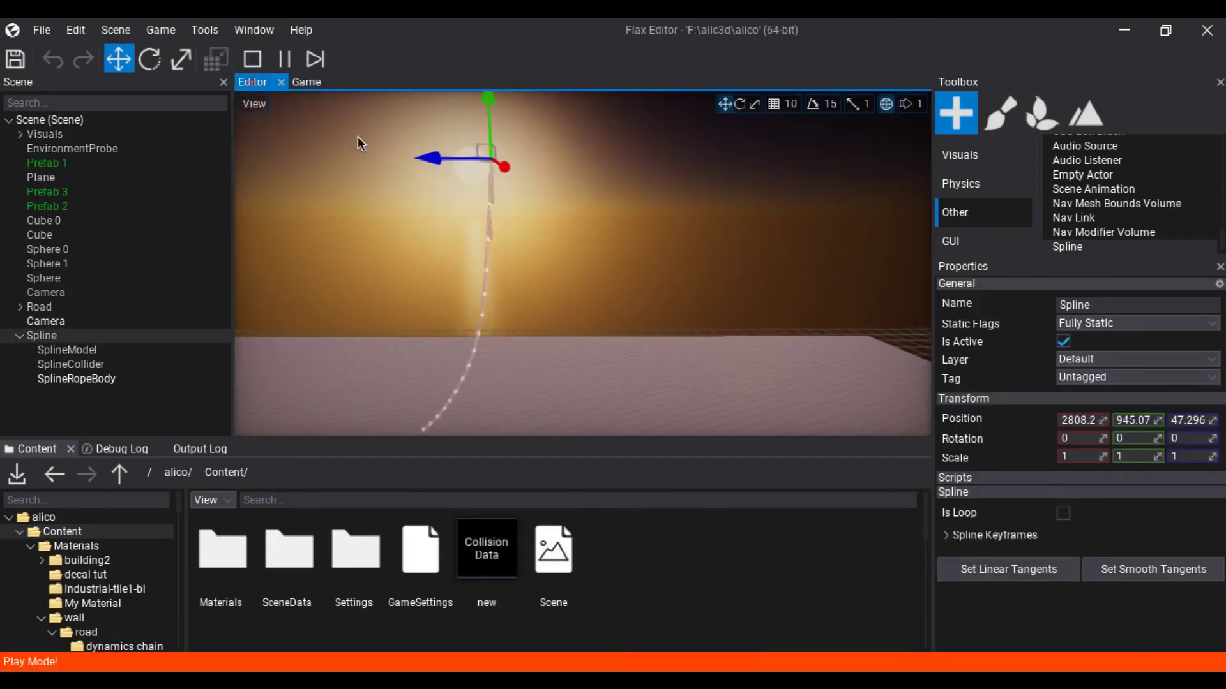
left_click(254, 58)
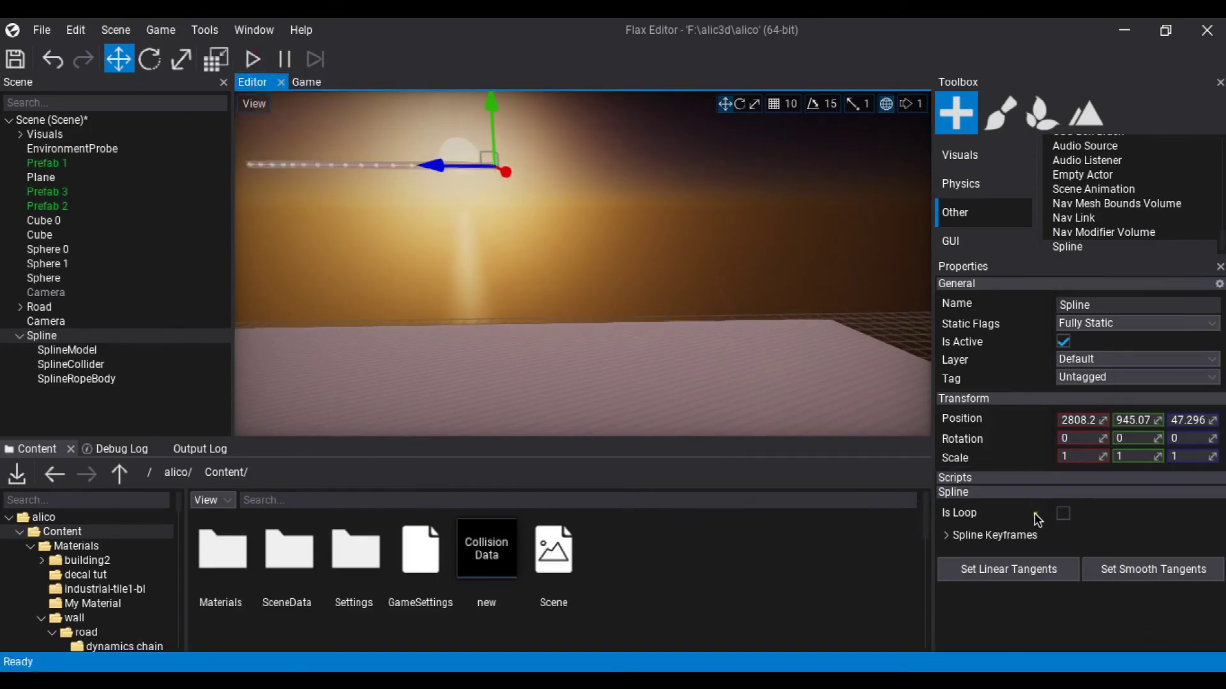
Step: Set the spline rope body's Gravity Scale to 10 and test it in play mode
left_click(76, 379)
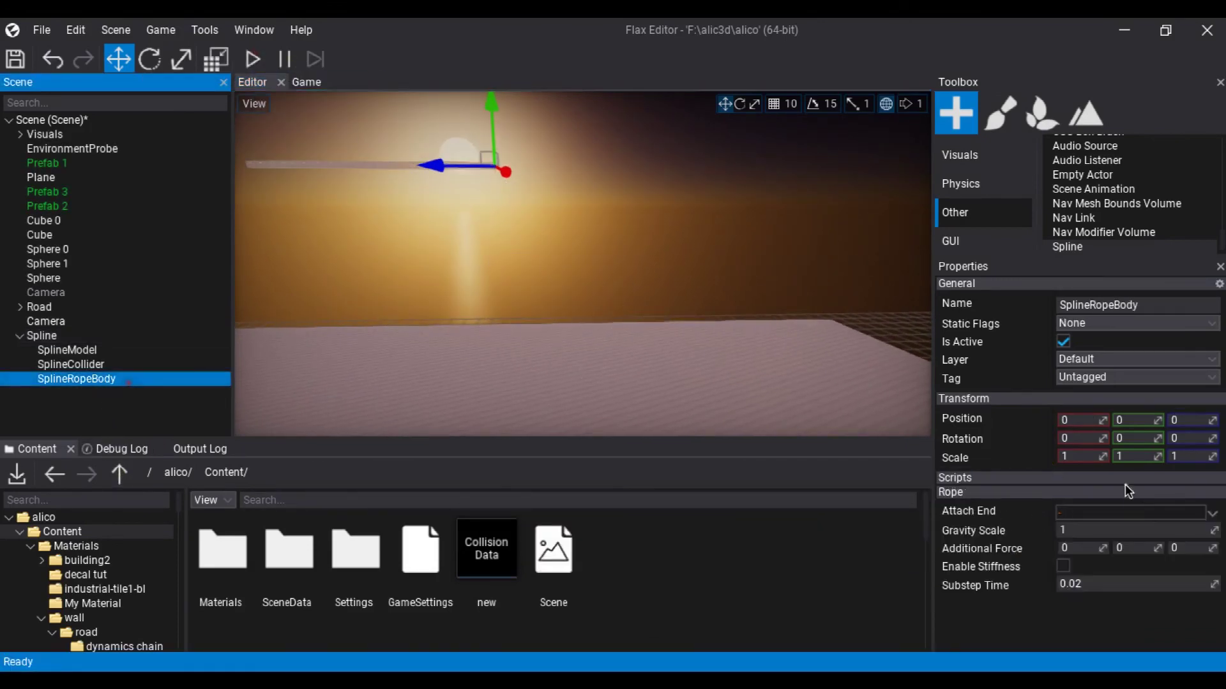
left_click(1140, 532)
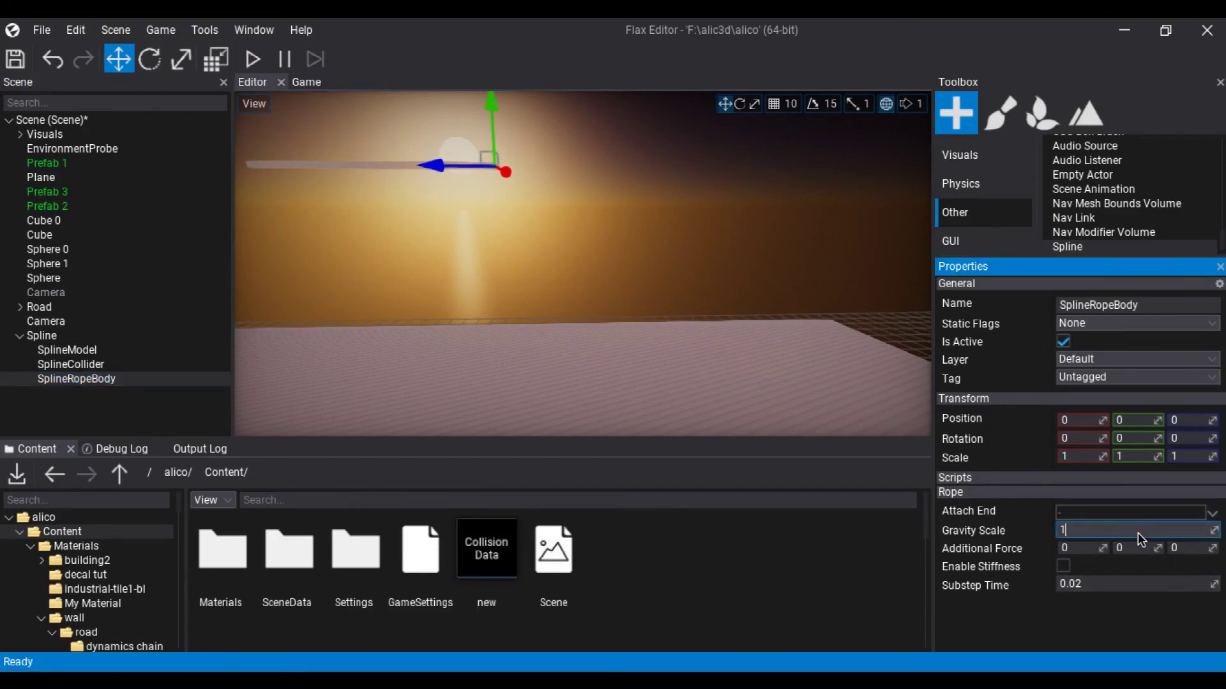
type("0")
key("Return")
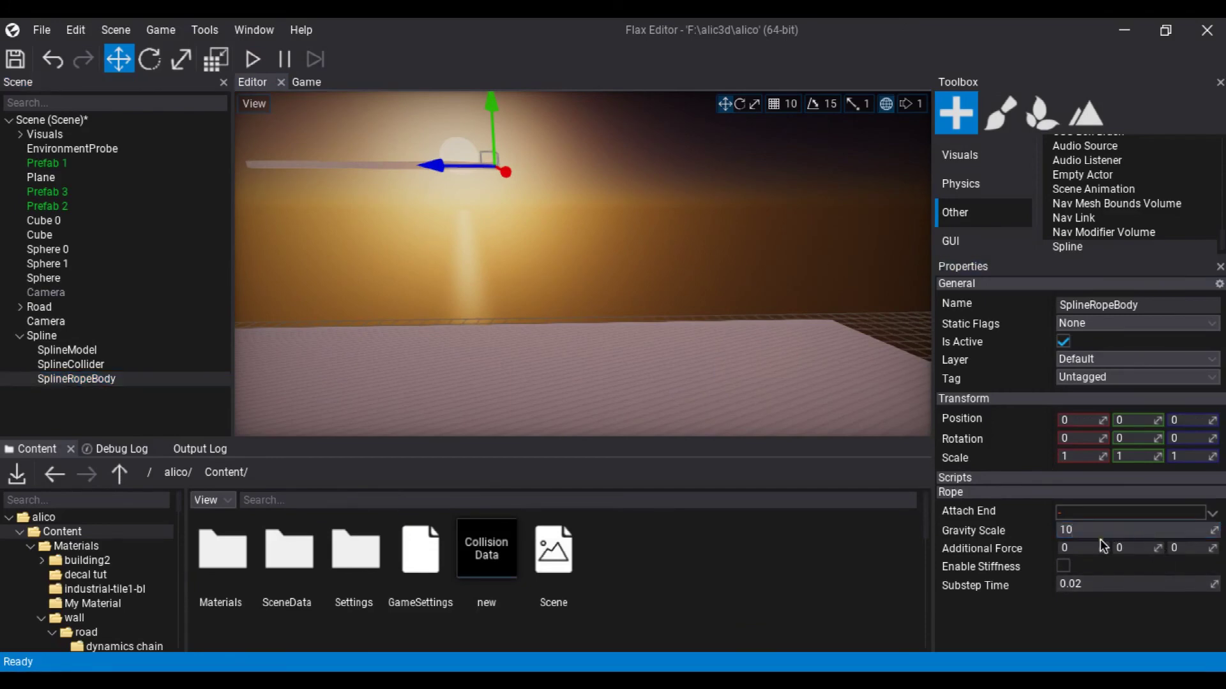
left_click(249, 61)
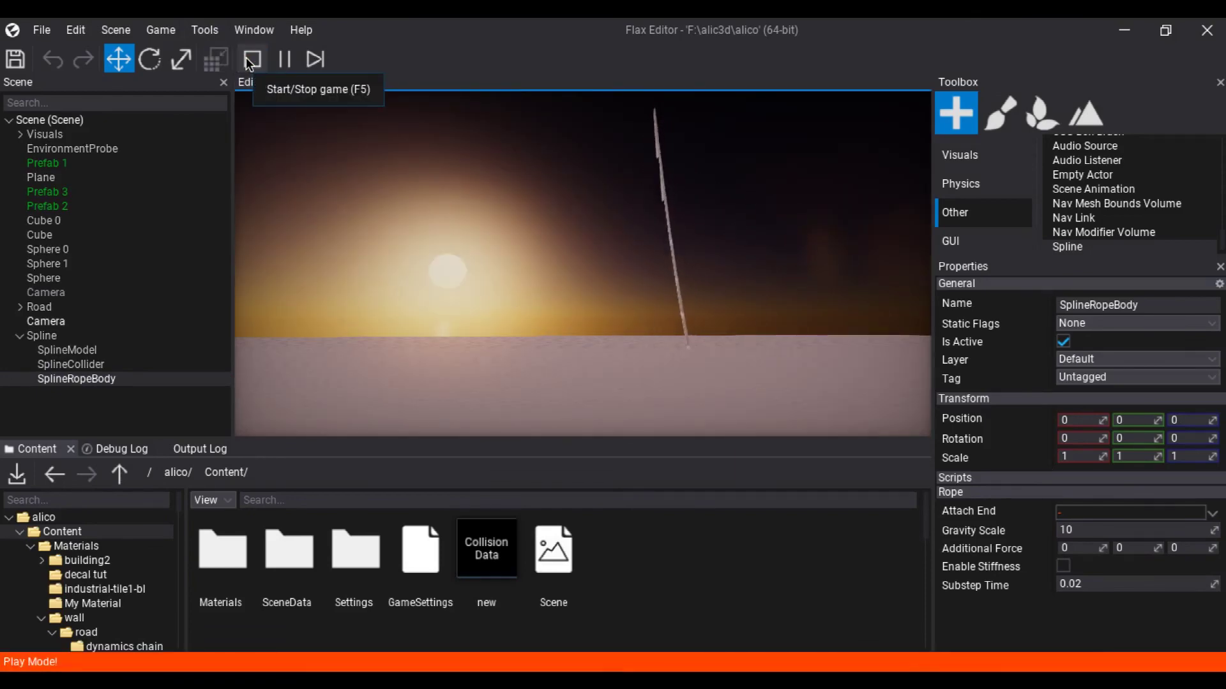
Step: Set the rope body's Gravity Scale to 1 while the game runs, stop play mode and enter 1 again in the editor
left_click(1085, 532)
key("BackSpace")
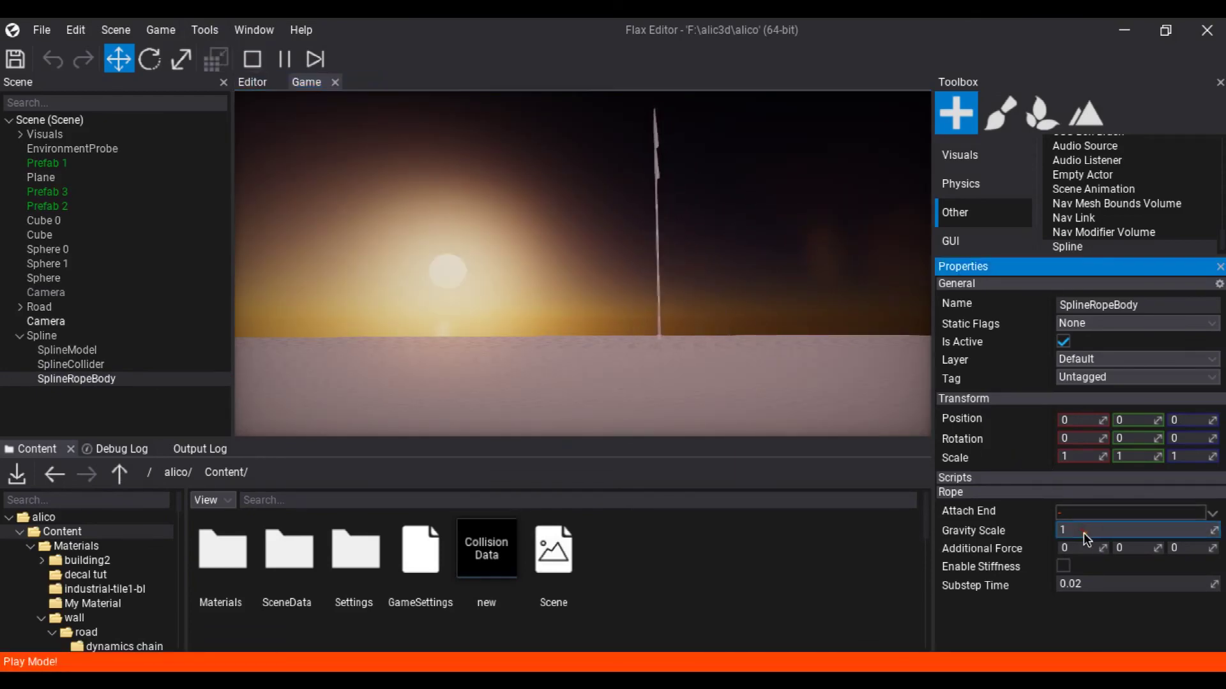
key("Return")
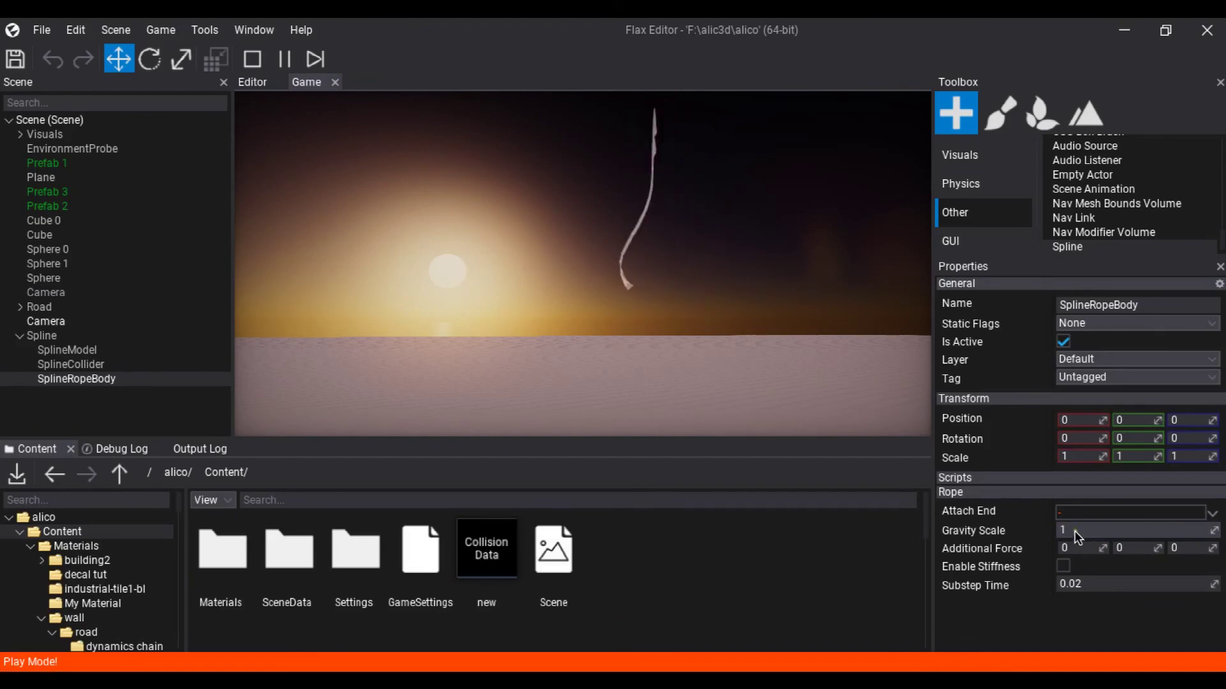
left_click(245, 59)
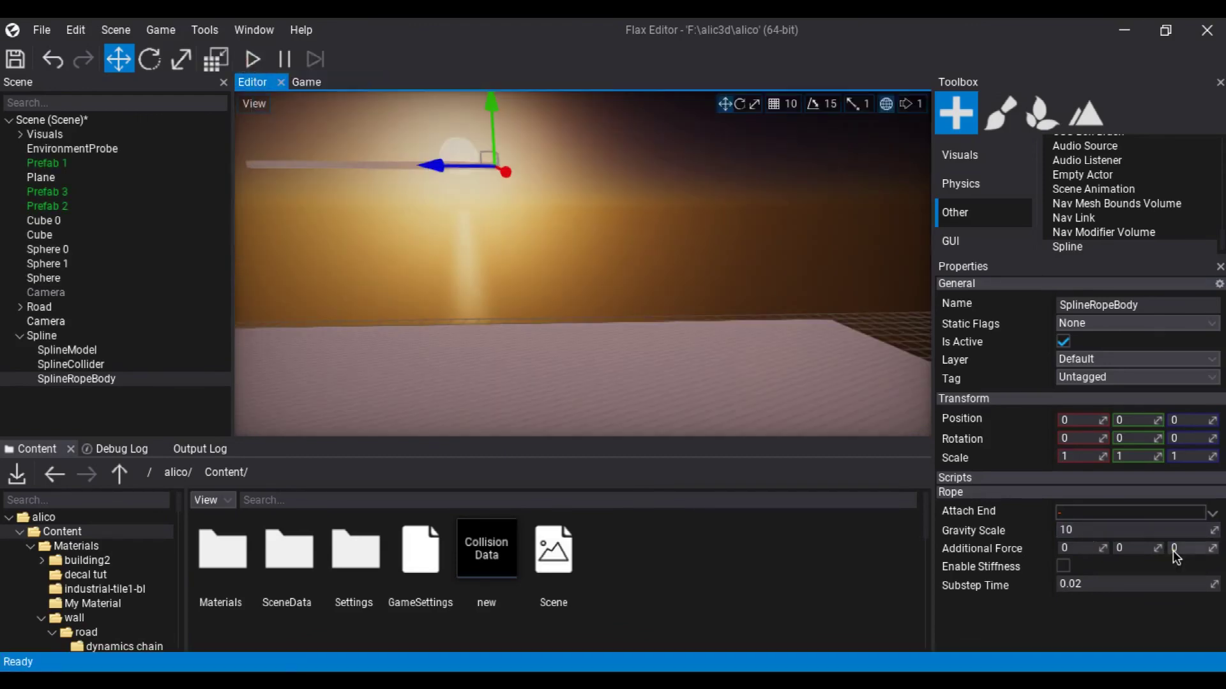
left_click(1121, 533)
key("BackSpace")
key("Return")
Step: Try a Y Additional Force of 1 on the rope body while in play mode, and stop the game
left_click(253, 59)
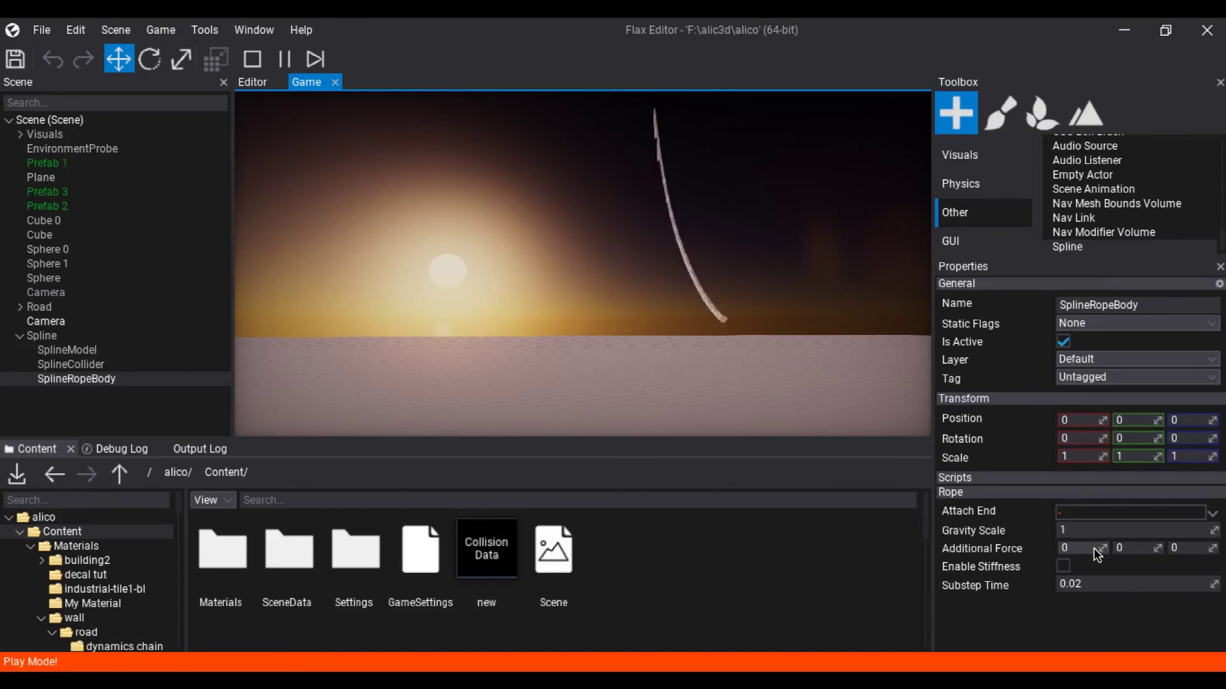
left_click(1127, 548)
type("1")
key("Return")
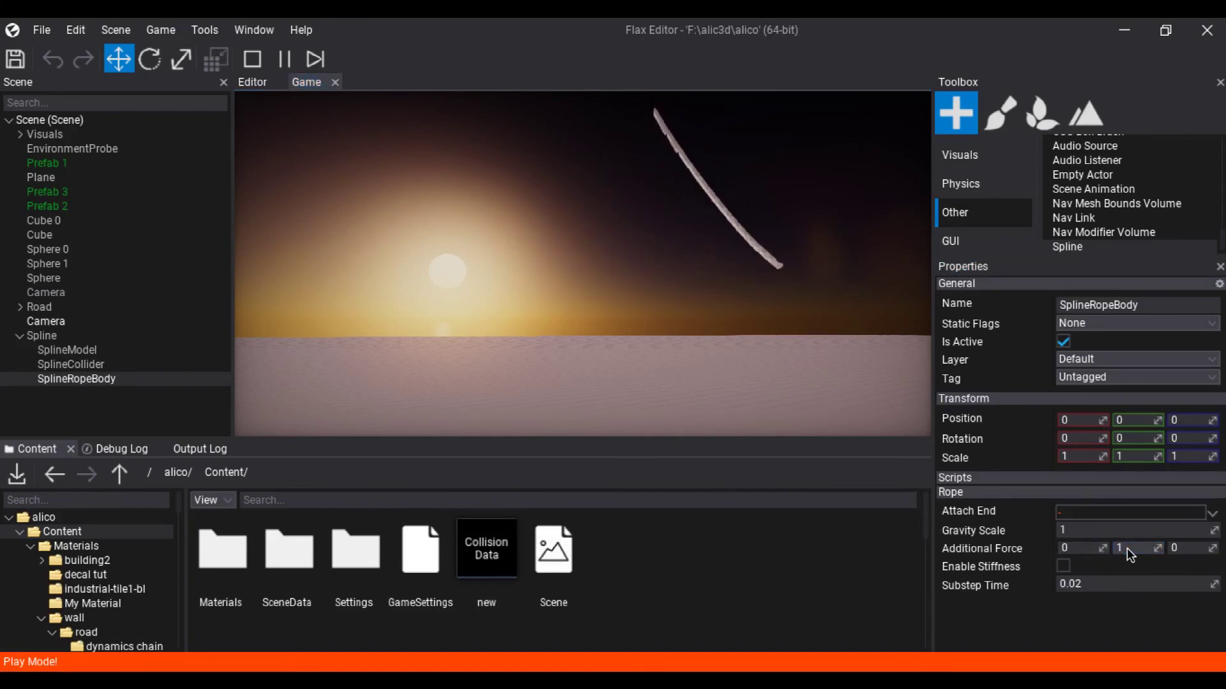
left_click(252, 59)
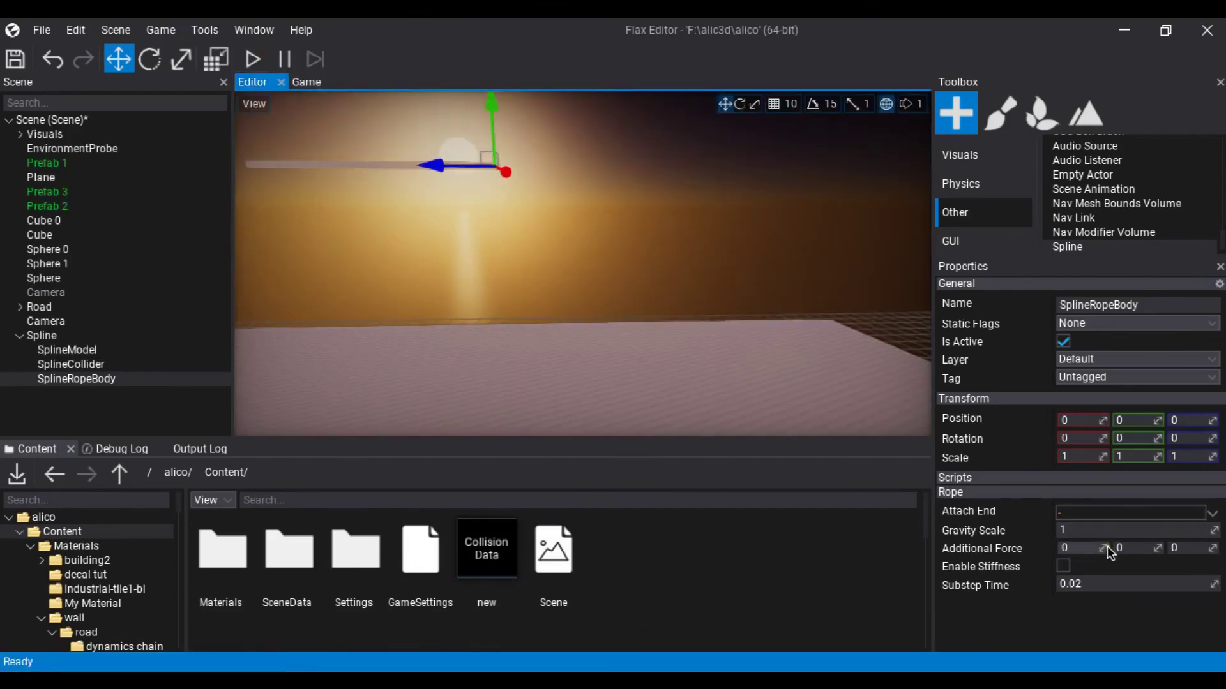
Step: Try an X Additional Force of 2 on the rope body in play mode, and reset it to 0 after stopping
left_click(1076, 546)
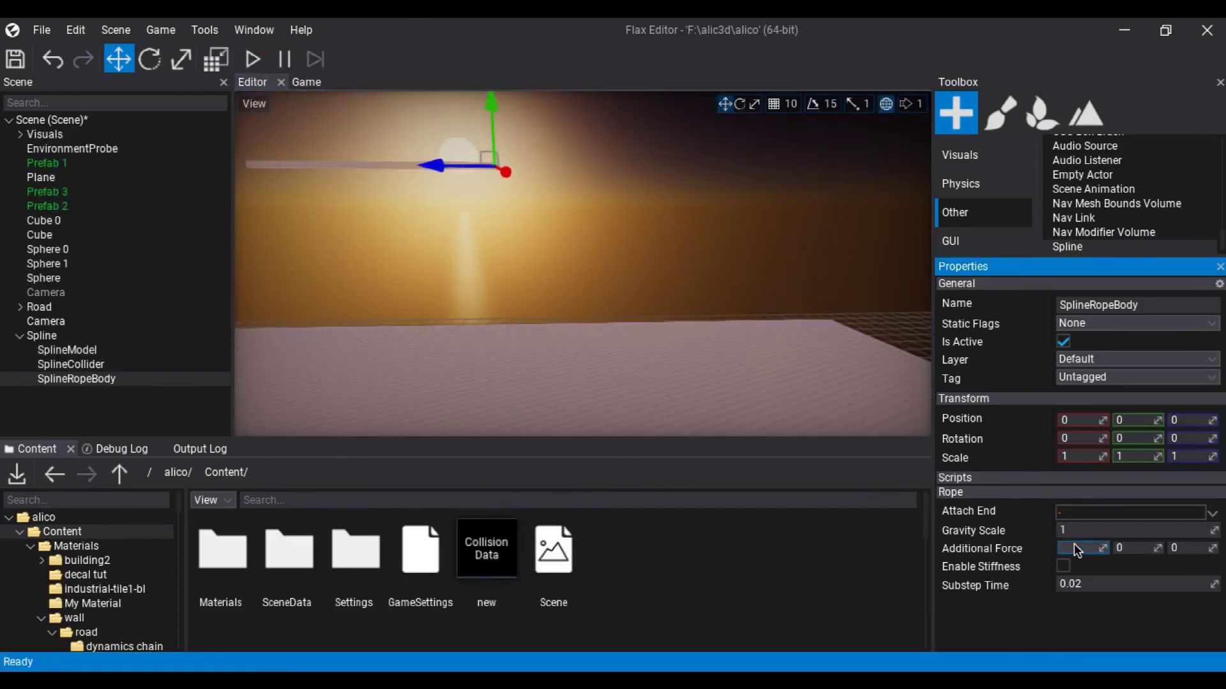
type("2")
key("Return")
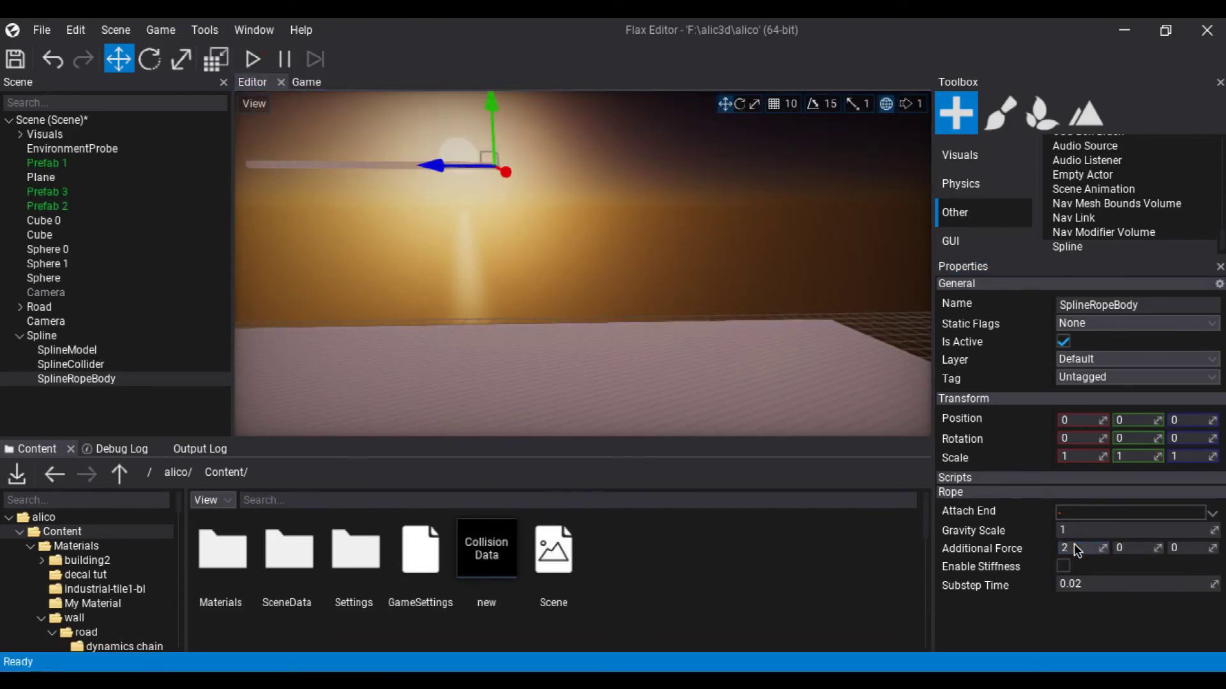
left_click(253, 60)
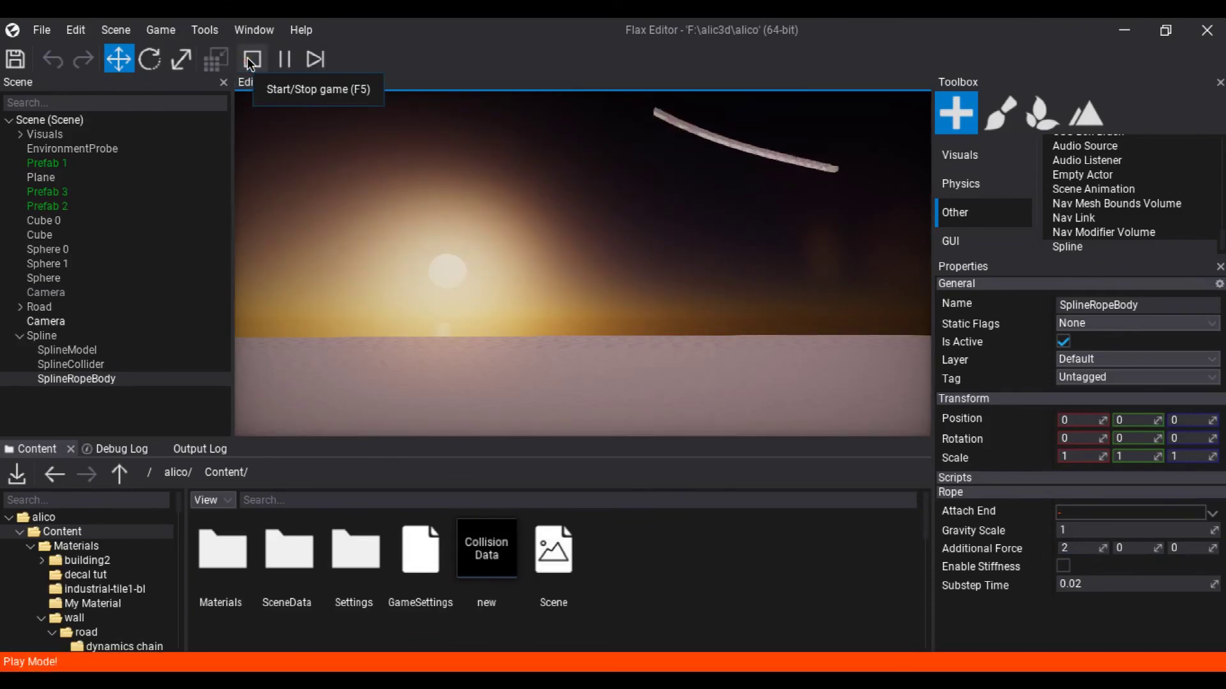
left_click(252, 59)
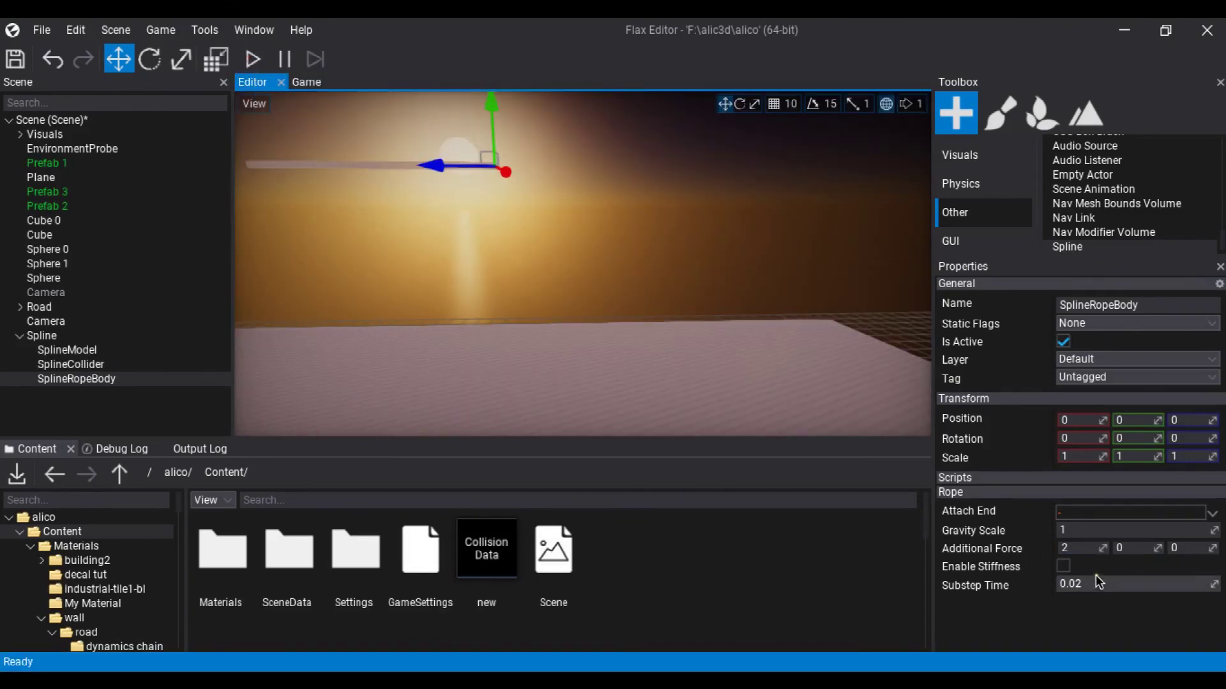
left_click(1075, 549)
key("Return")
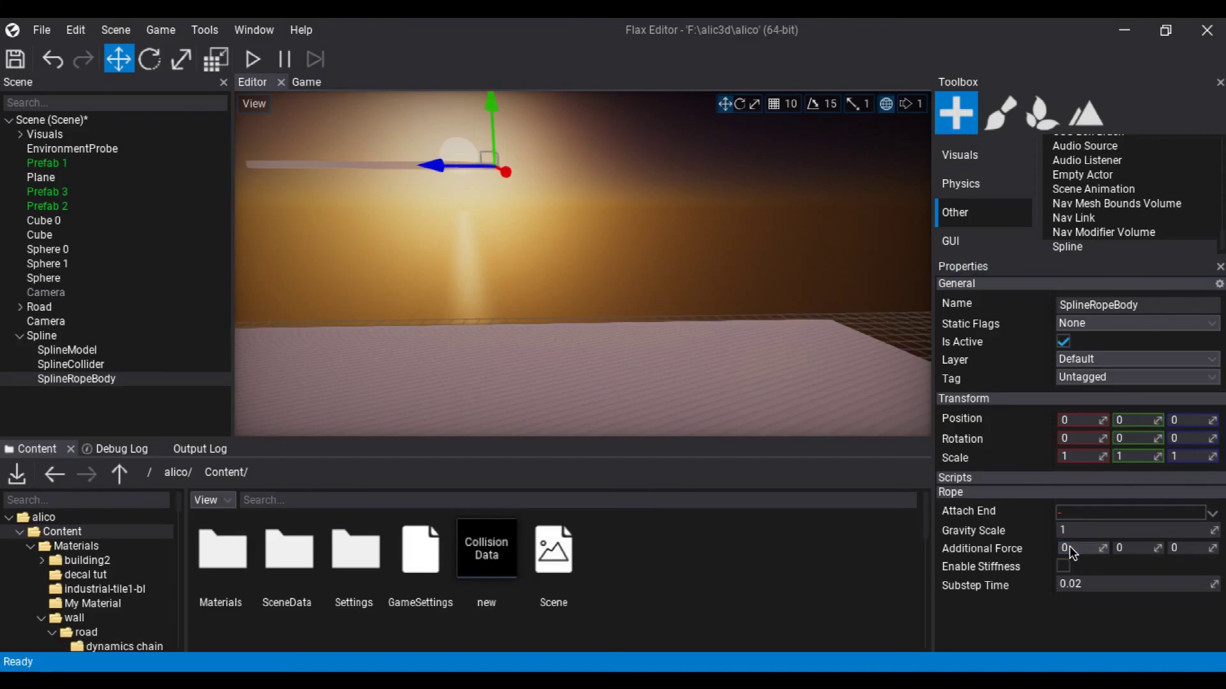
key("alt+Tab")
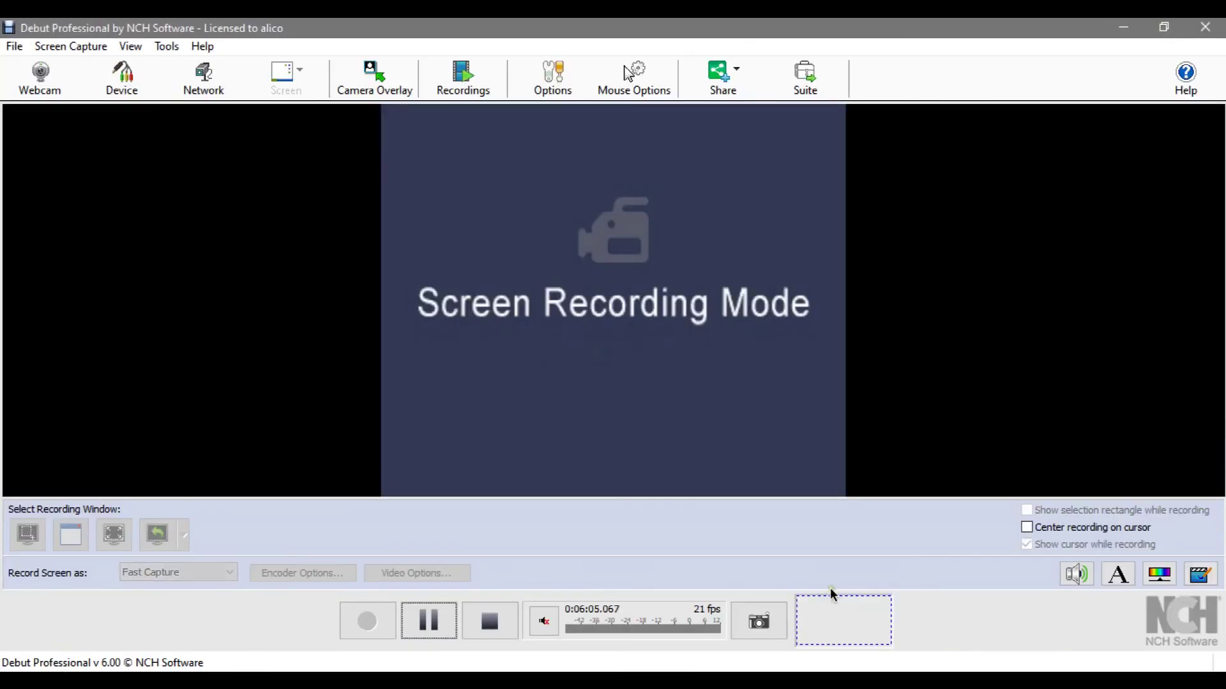